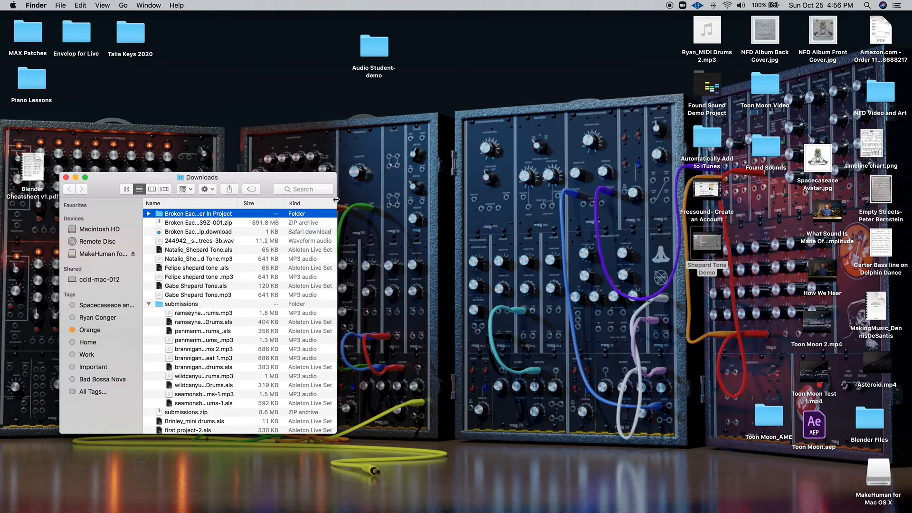
# Copy the Broken Each Other In Project folder from Downloads into the Audio Student- demo folder on the desktop
pyautogui.moveTo(336, 200); pyautogui.dragTo(475, 195)
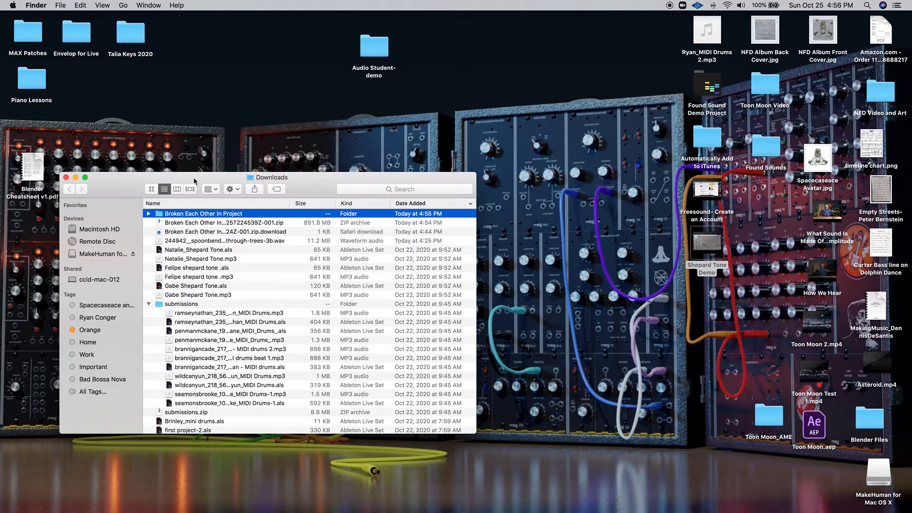
pyautogui.rightClick(160, 217)
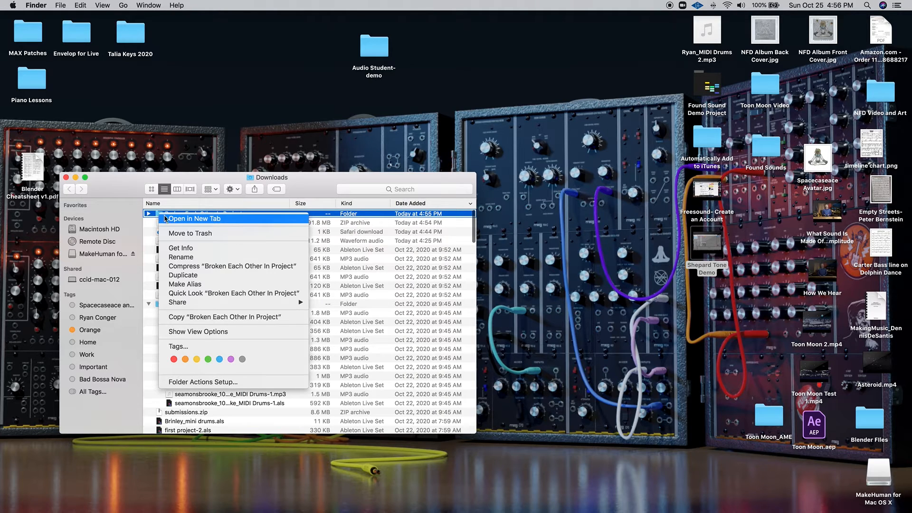
pyautogui.click(264, 318)
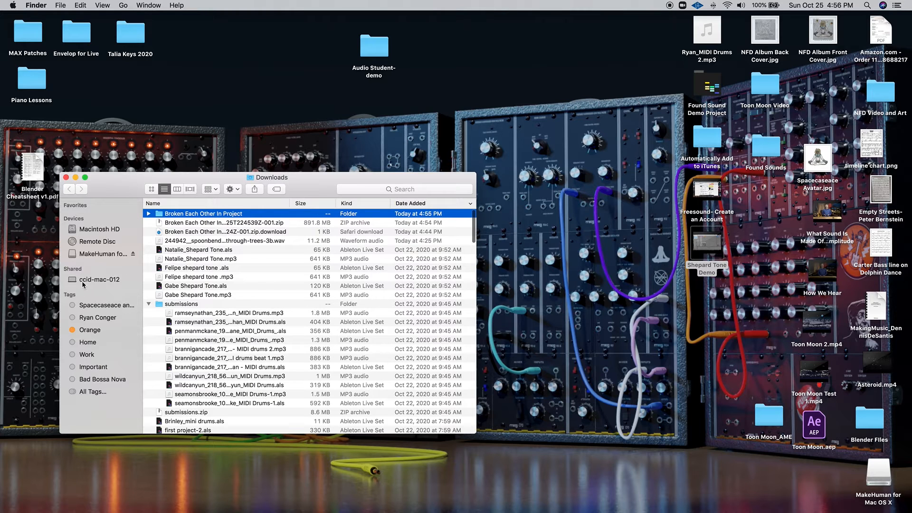
pyautogui.doubleClick(383, 49)
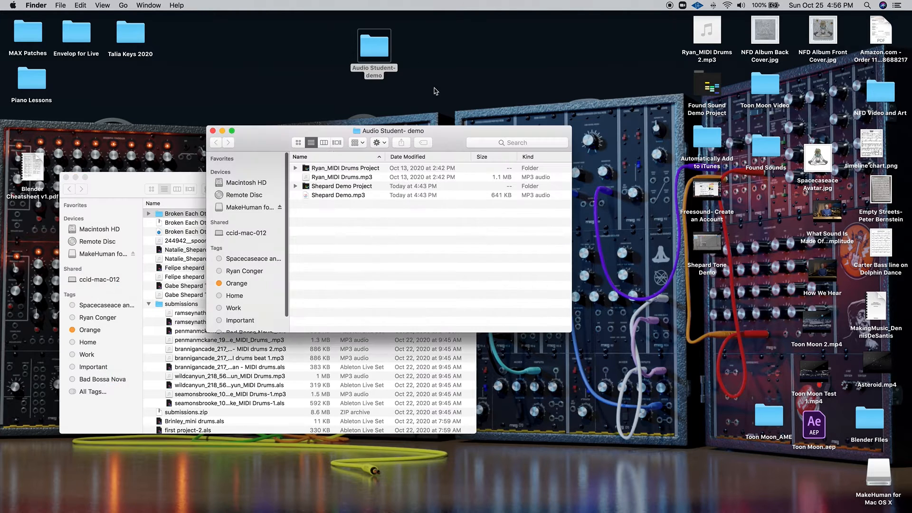
pyautogui.moveTo(262, 136); pyautogui.dragTo(302, 149)
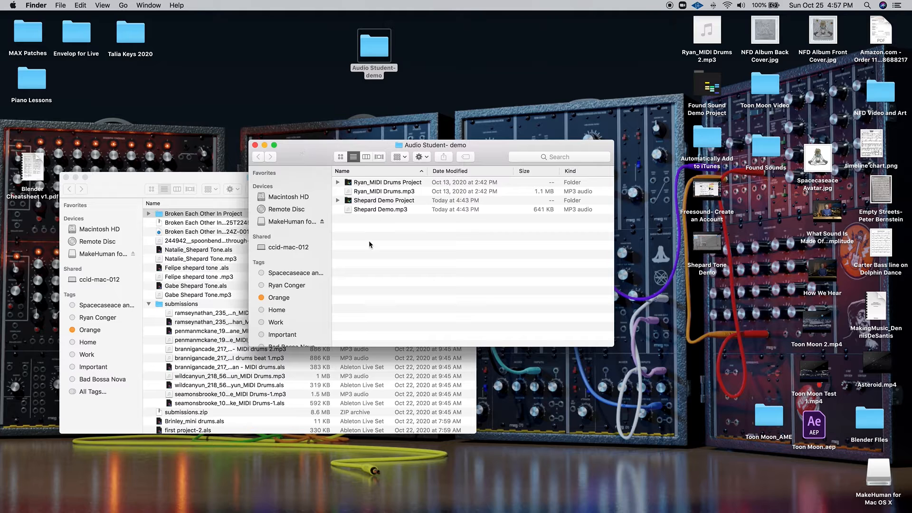
pyautogui.rightClick(383, 257)
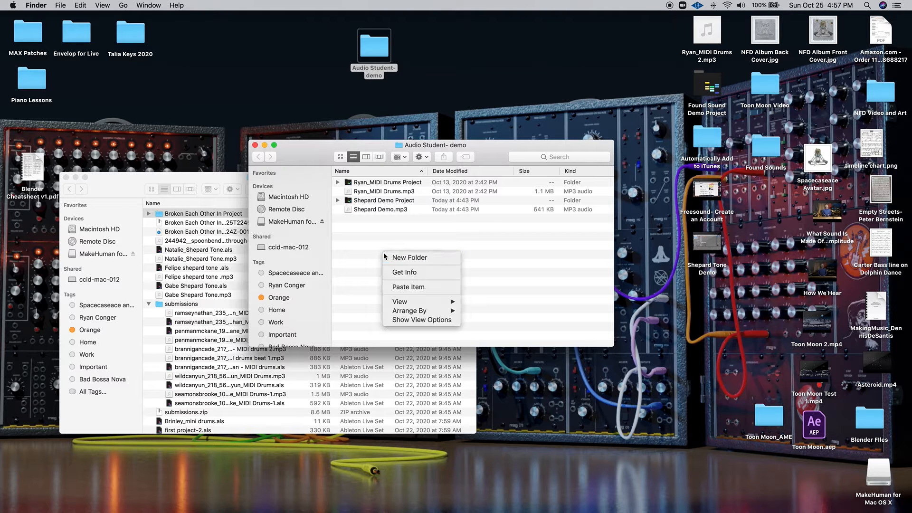
pyautogui.click(400, 287)
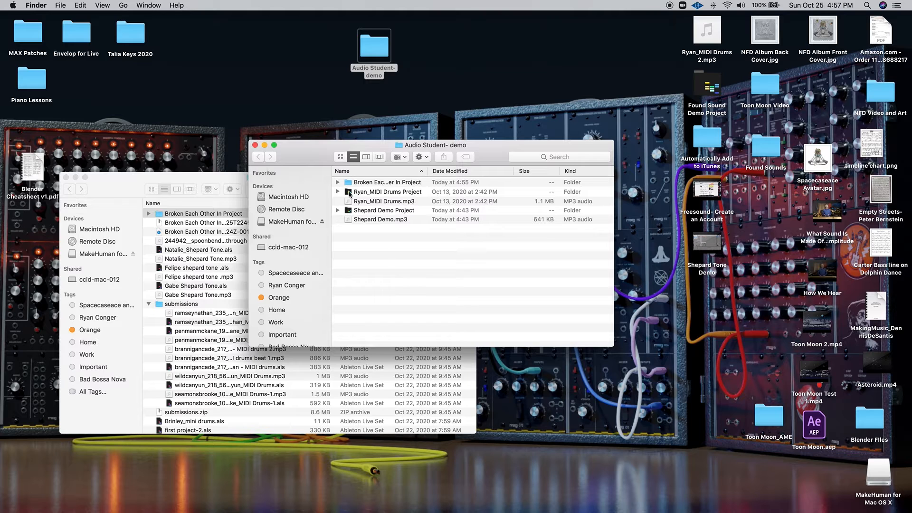
# Open the Broken Each Other In Live set from the copied project folder and close both Finder windows
pyautogui.click(337, 184)
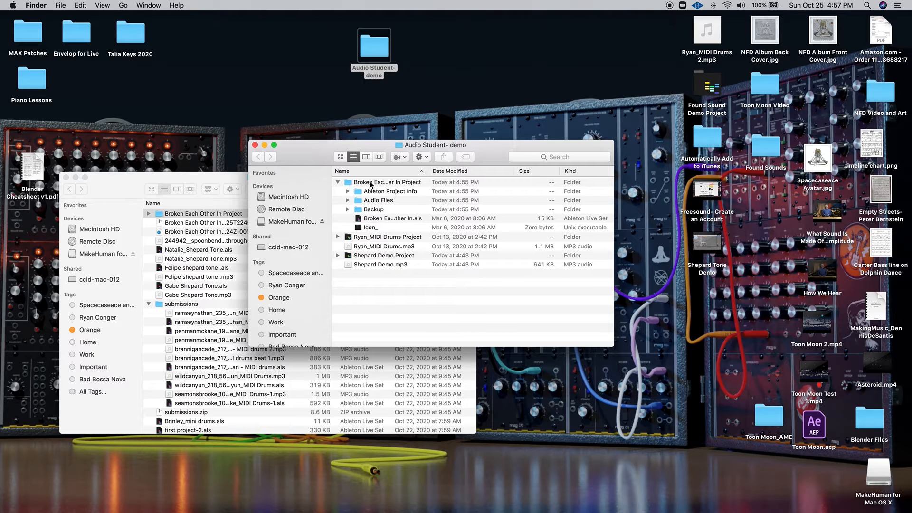
pyautogui.click(66, 177)
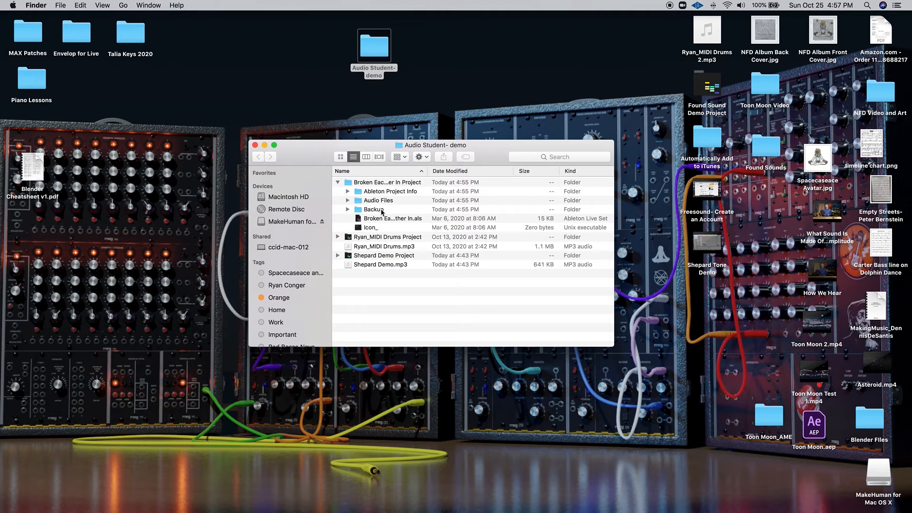
pyautogui.doubleClick(358, 219)
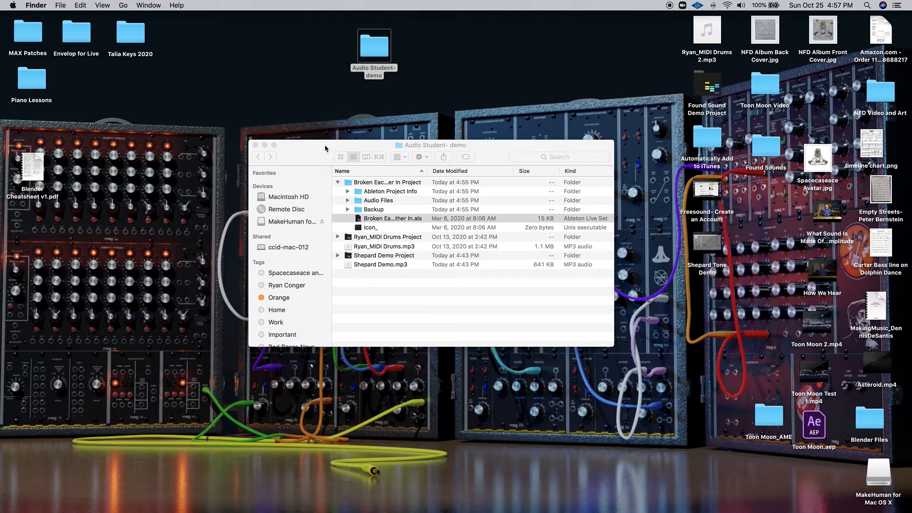
pyautogui.moveTo(321, 148); pyautogui.dragTo(285, 153)
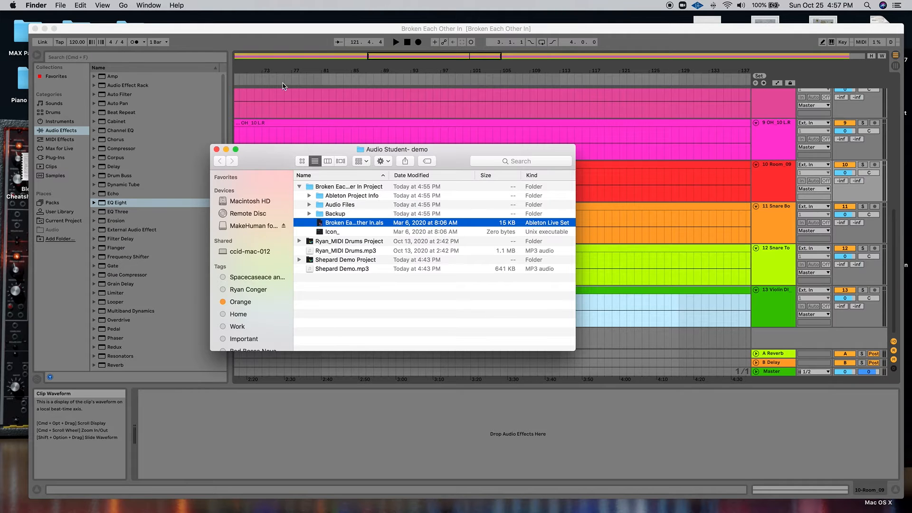
pyautogui.click(217, 149)
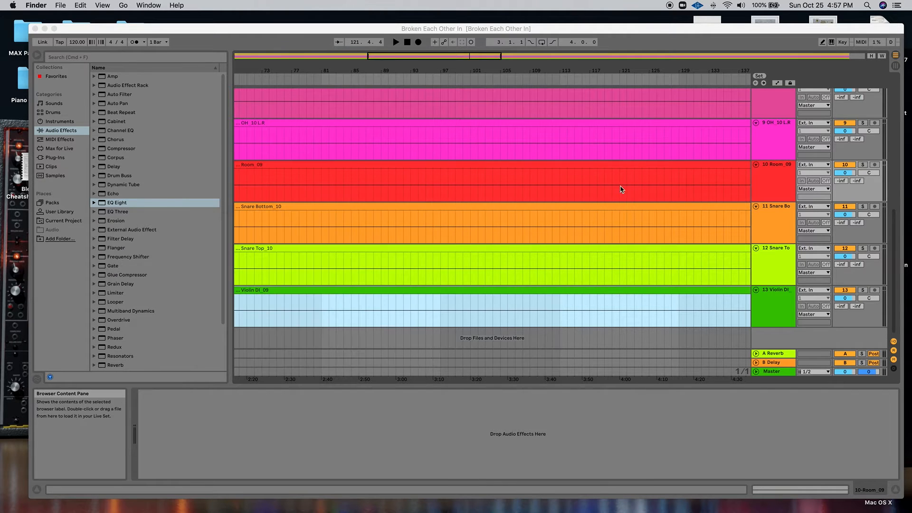
pyautogui.scroll(10, 458, 164)
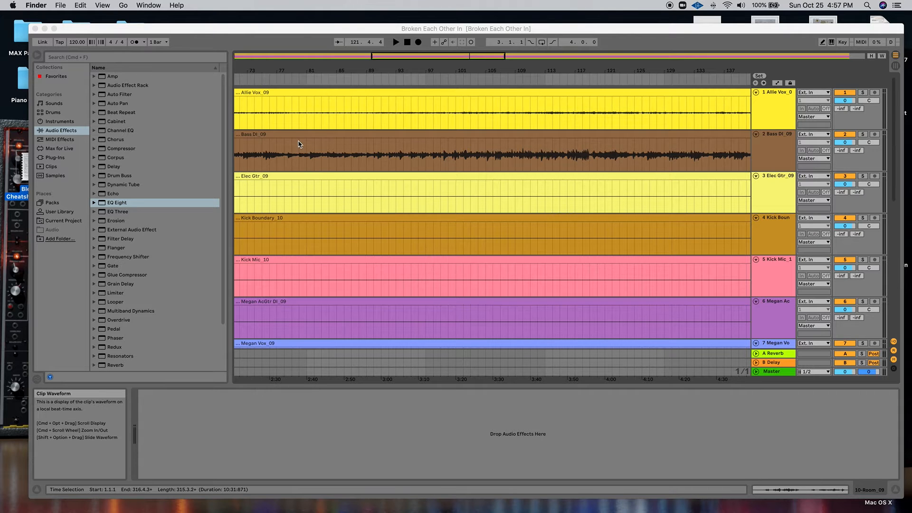
pyautogui.hscroll(-10, 300, 144)
pyautogui.moveTo(201, 32); pyautogui.dragTo(181, 29)
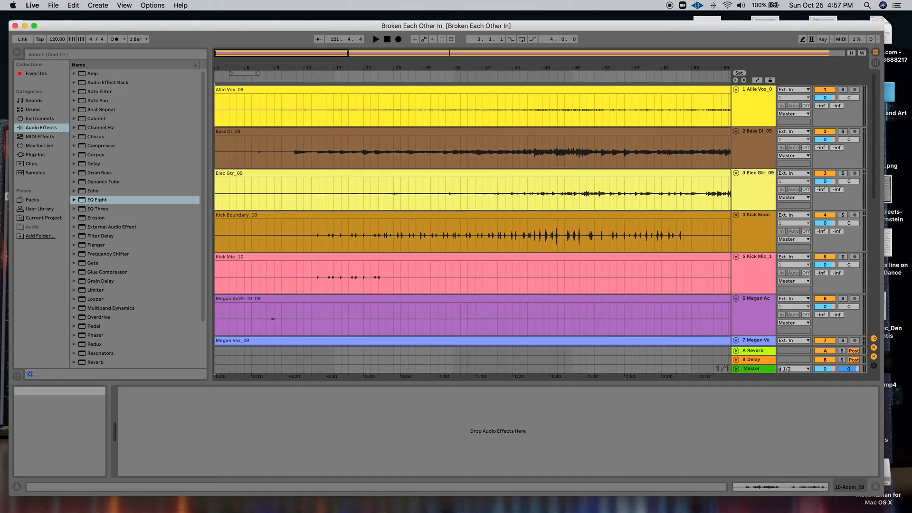
# Switch to Safari and read the assignment steps on the Intro To Mixing Audio page
pyautogui.click(205, 510)
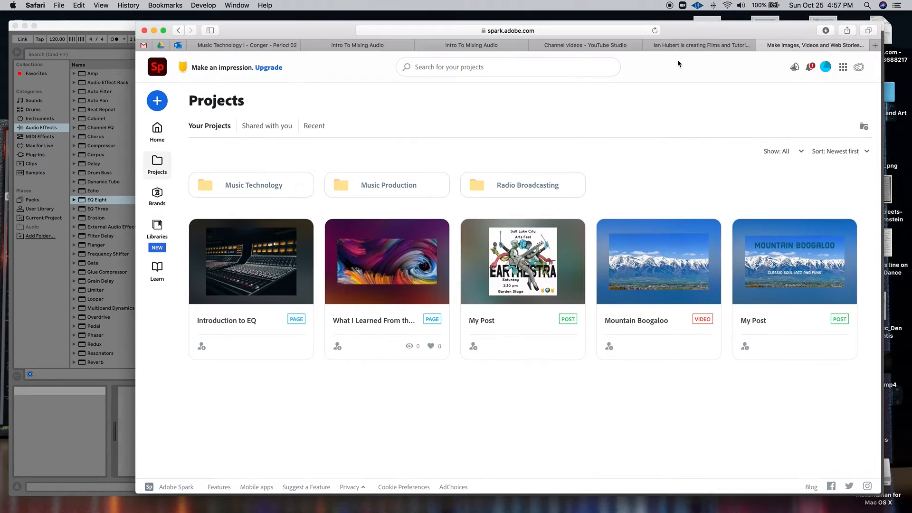
pyautogui.click(347, 44)
pyautogui.scroll(10, 448, 190)
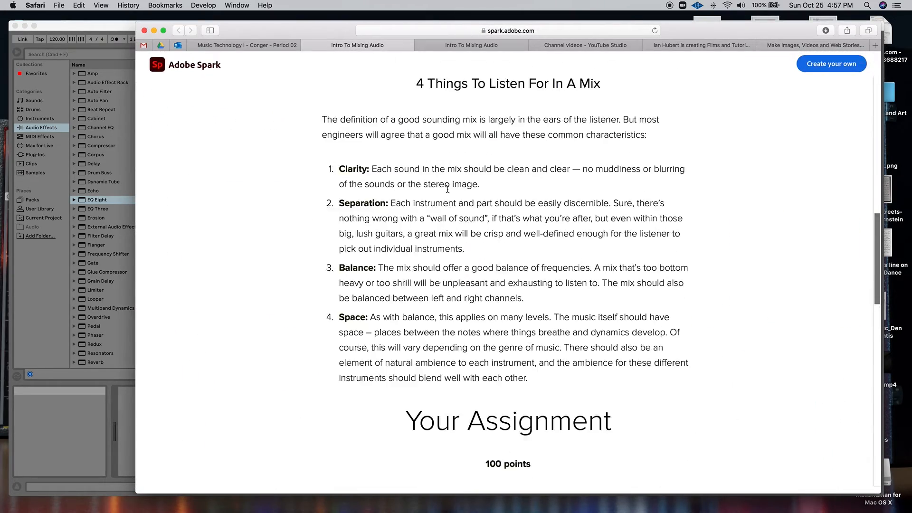
pyautogui.scroll(-10, 448, 190)
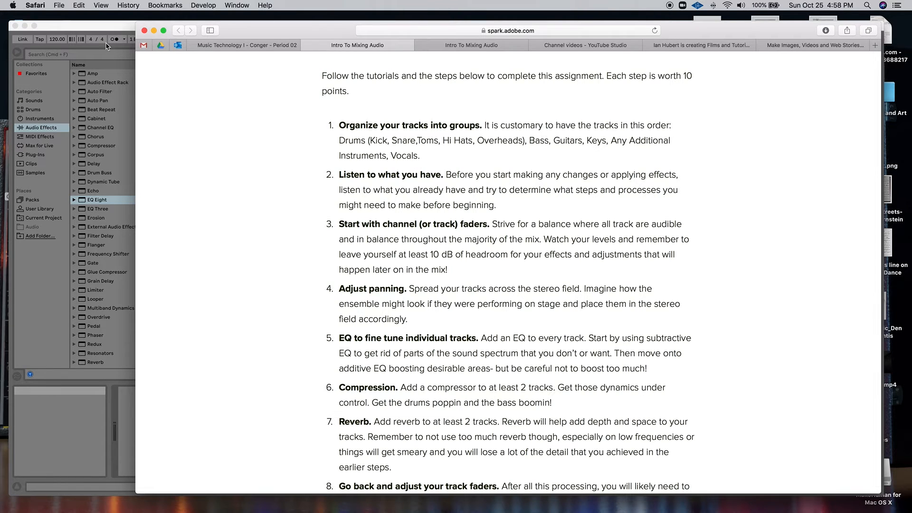
# Return to Ableton Live and look through the full length of all tracks in the arrangement
pyautogui.press('super+Tab')
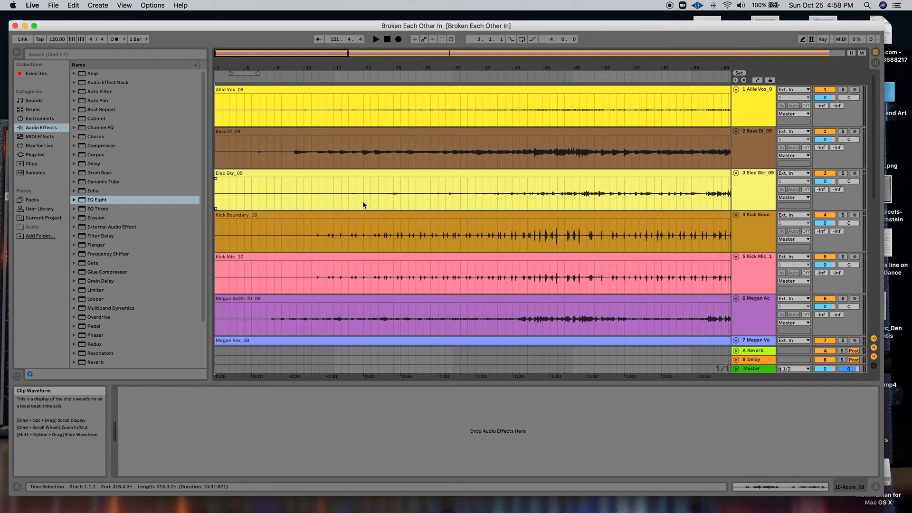
pyautogui.hscroll(2, 363, 204)
pyautogui.scroll(-3, 363, 205)
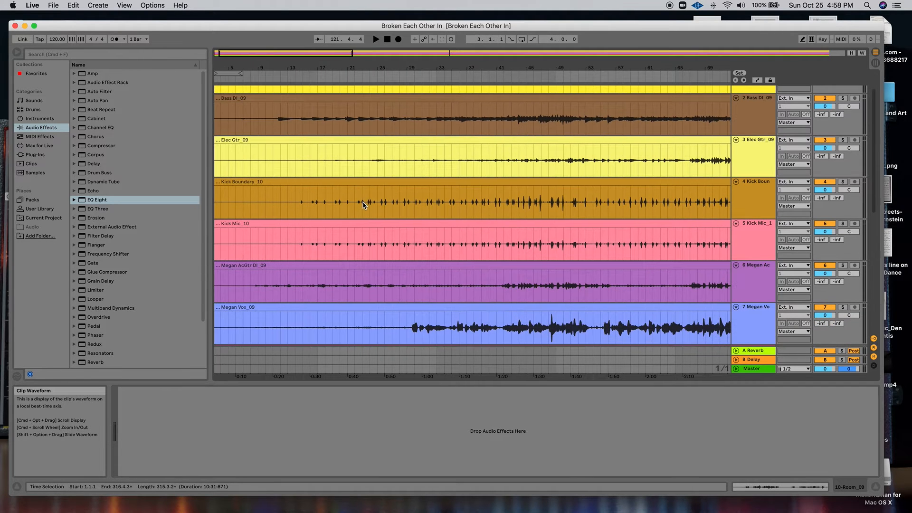
pyautogui.scroll(-10, 363, 205)
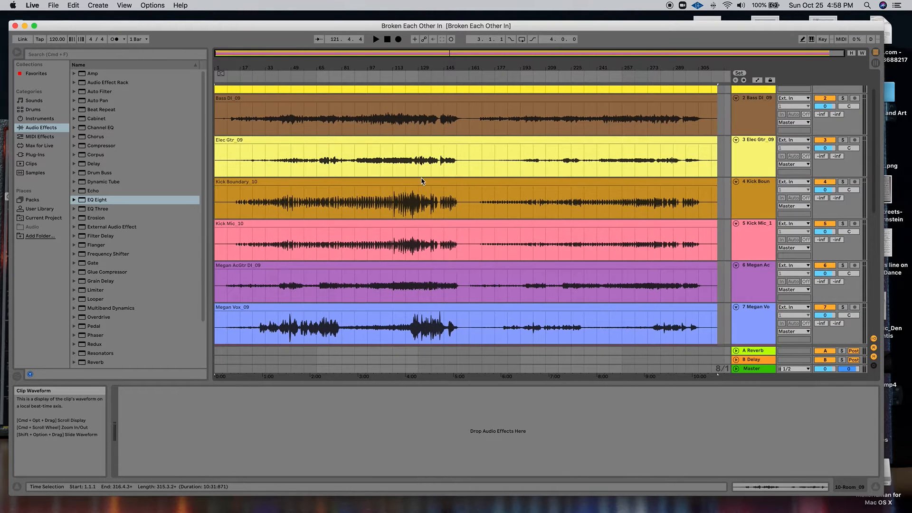
pyautogui.scroll(3, 444, 185)
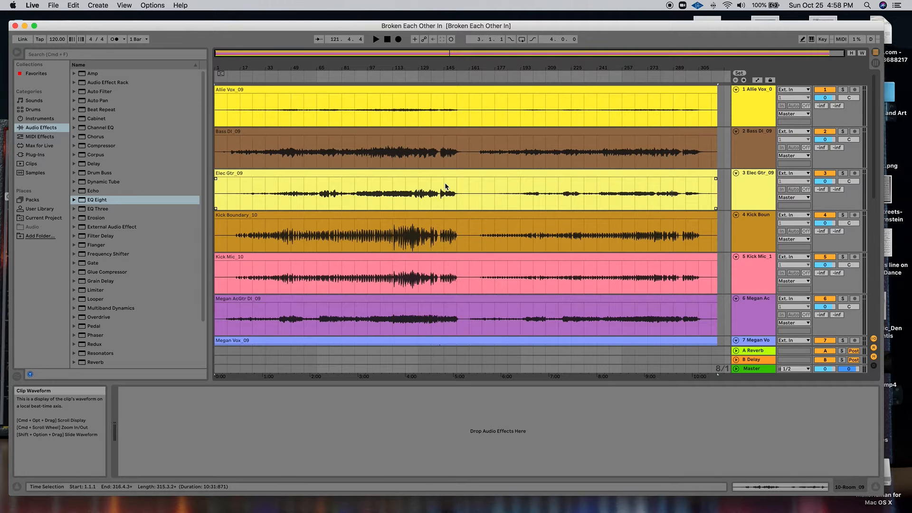
pyautogui.scroll(-14, 445, 186)
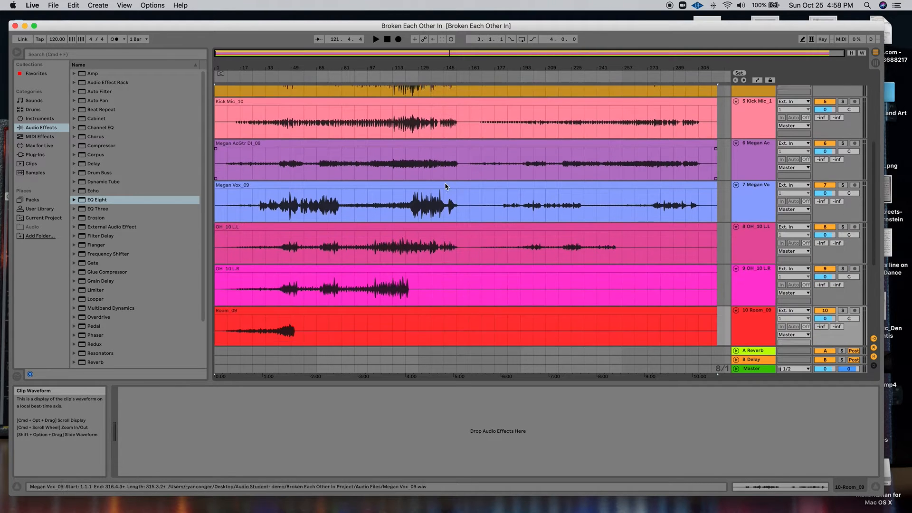
pyautogui.scroll(-13, 446, 186)
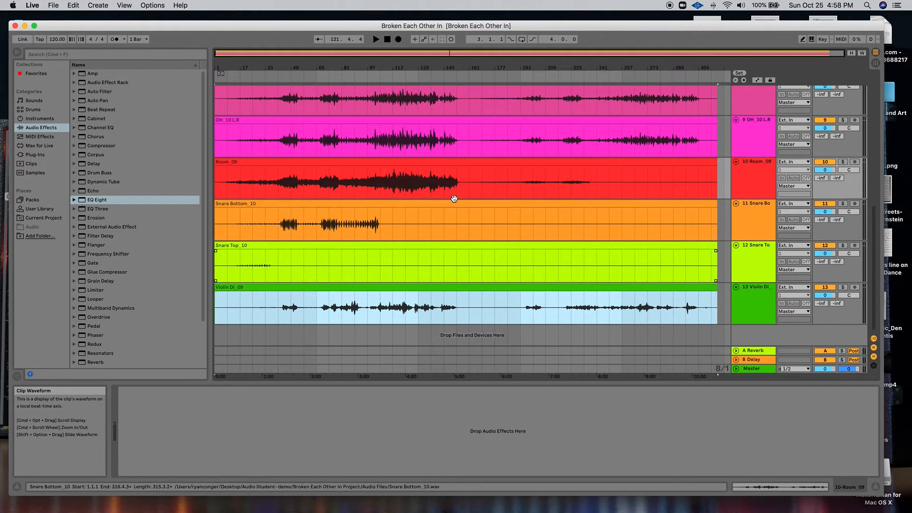
pyautogui.click(325, 113)
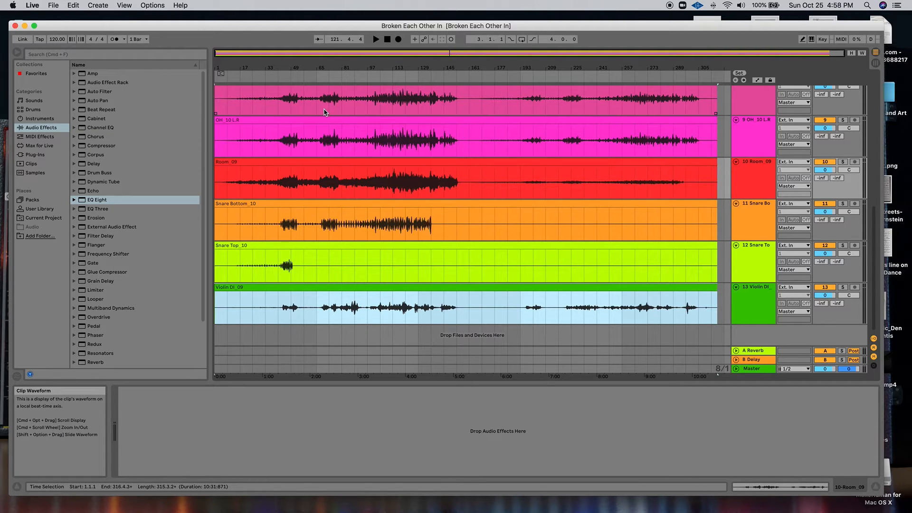
# In Session View, move the Kick Mic_10 track to first position and Kick Boundary_10 to second
pyautogui.press('Tab')
pyautogui.hscroll(2, 350, 165)
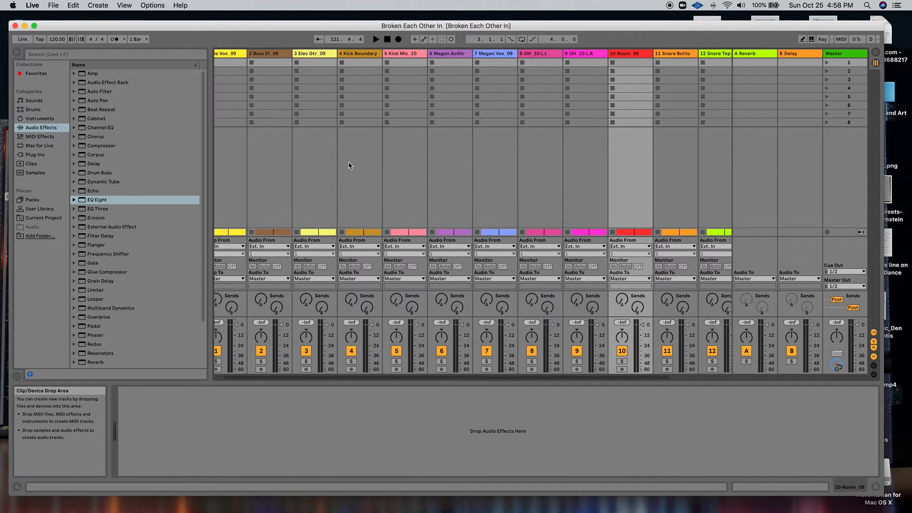
pyautogui.hscroll(3, 349, 165)
pyautogui.hscroll(-4, 350, 166)
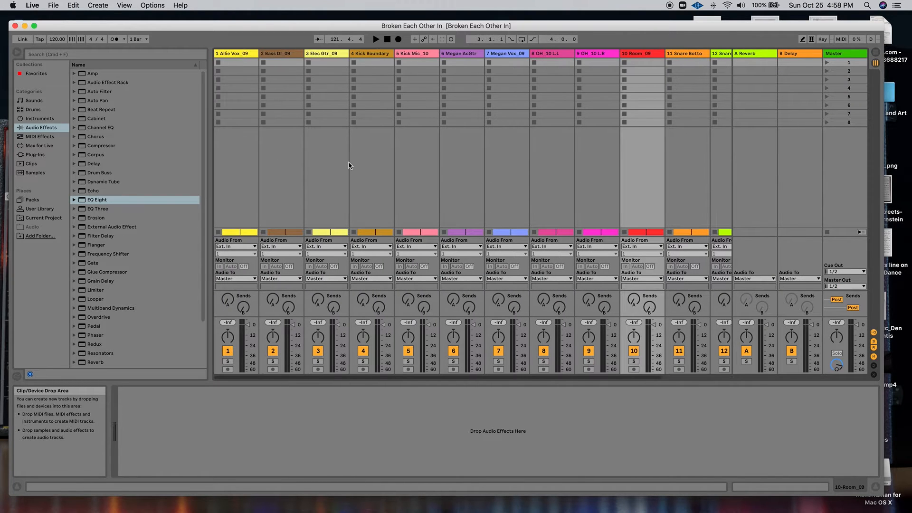
pyautogui.hscroll(2, 349, 165)
pyautogui.hscroll(-2, 349, 165)
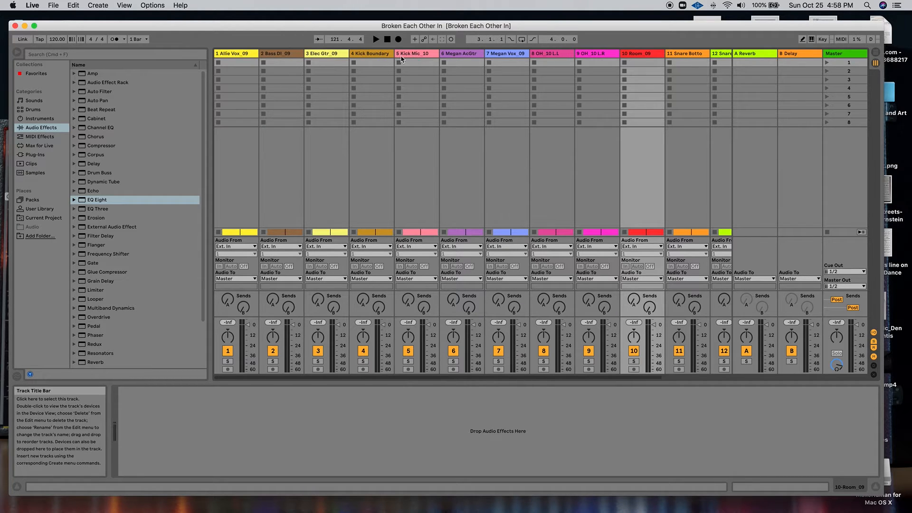
pyautogui.click(418, 54)
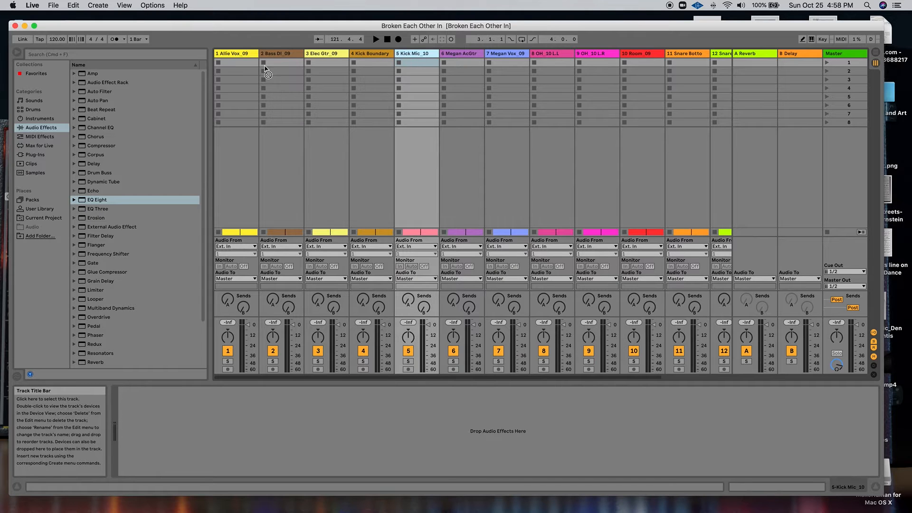
pyautogui.moveTo(217, 60); pyautogui.dragTo(218, 59)
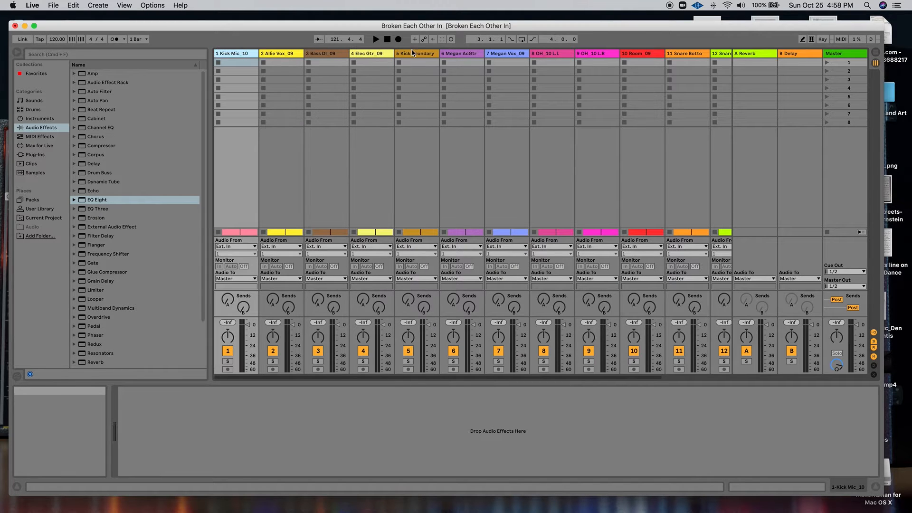
pyautogui.moveTo(414, 54); pyautogui.dragTo(275, 57)
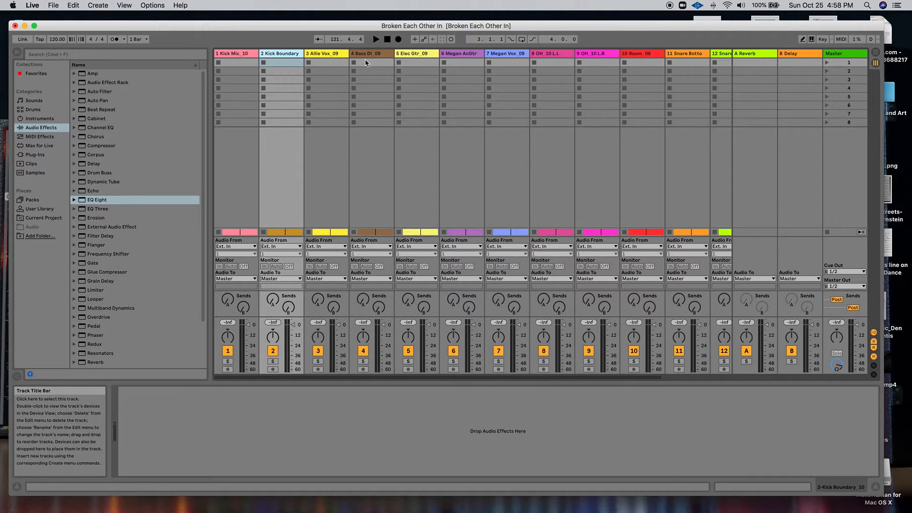
# Move the overhead tracks OH_10 L.L and OH_10 L.R directly after Kick Boundary_10, in that order
pyautogui.click(560, 57)
pyautogui.moveTo(560, 57); pyautogui.dragTo(310, 55)
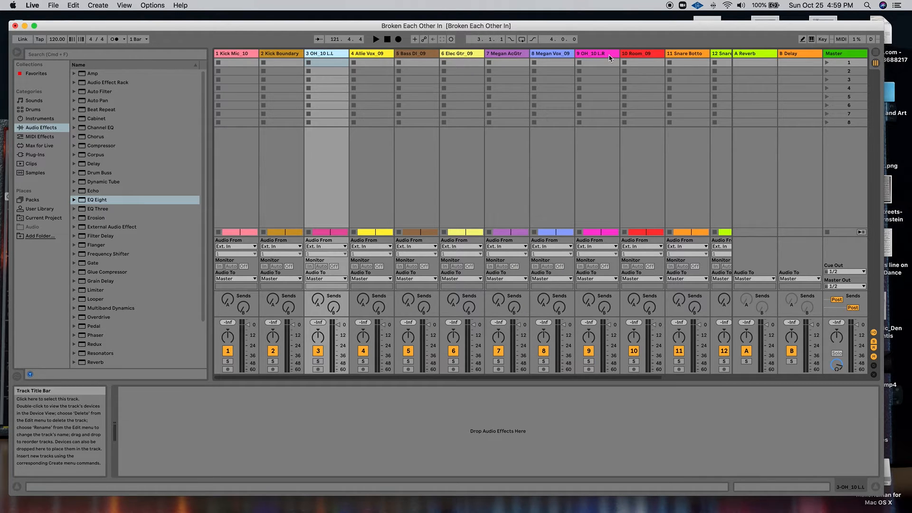
pyautogui.moveTo(610, 54); pyautogui.dragTo(355, 57)
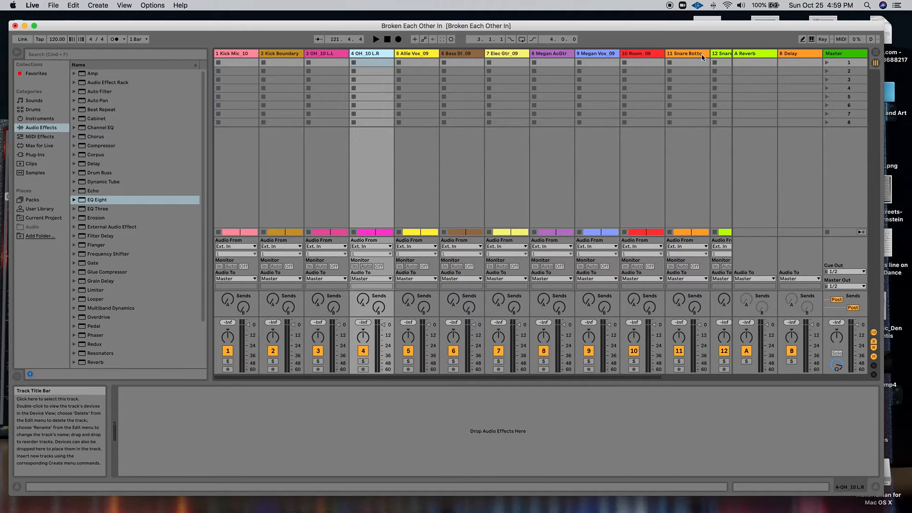
# Move Snare Top_10 and Snare Bottom_10, in that order, between Kick Boundary_10 and the overhead tracks
pyautogui.moveTo(701, 58); pyautogui.dragTo(301, 56)
pyautogui.hscroll(3, 672, 60)
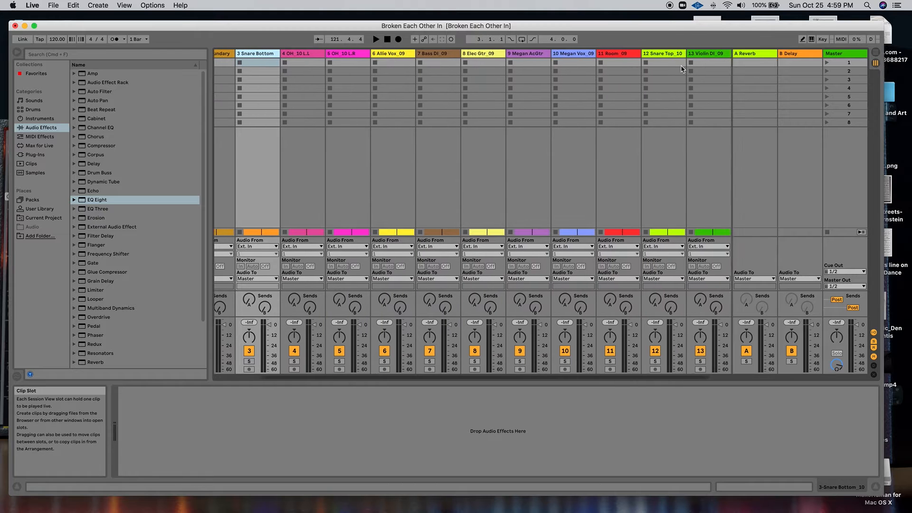
pyautogui.moveTo(673, 60); pyautogui.dragTo(342, 61)
pyautogui.hscroll(-2, 284, 74)
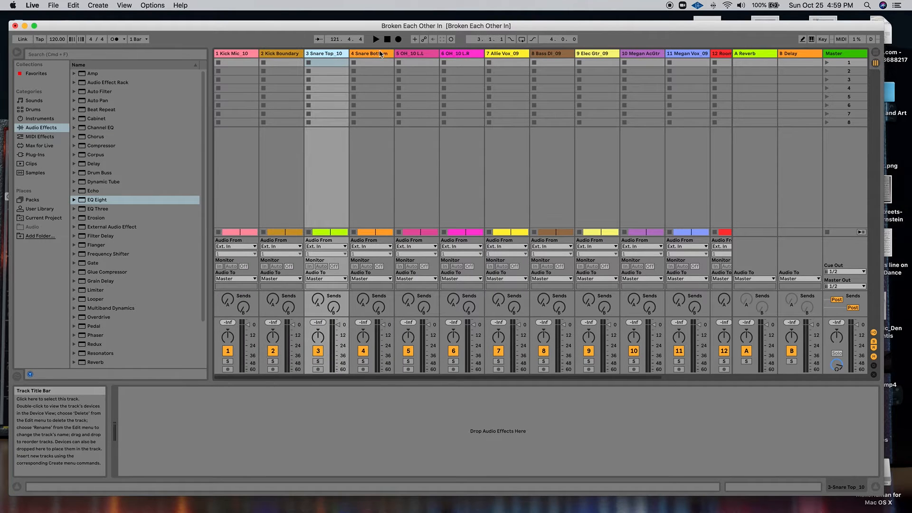
pyautogui.hscroll(4, 617, 76)
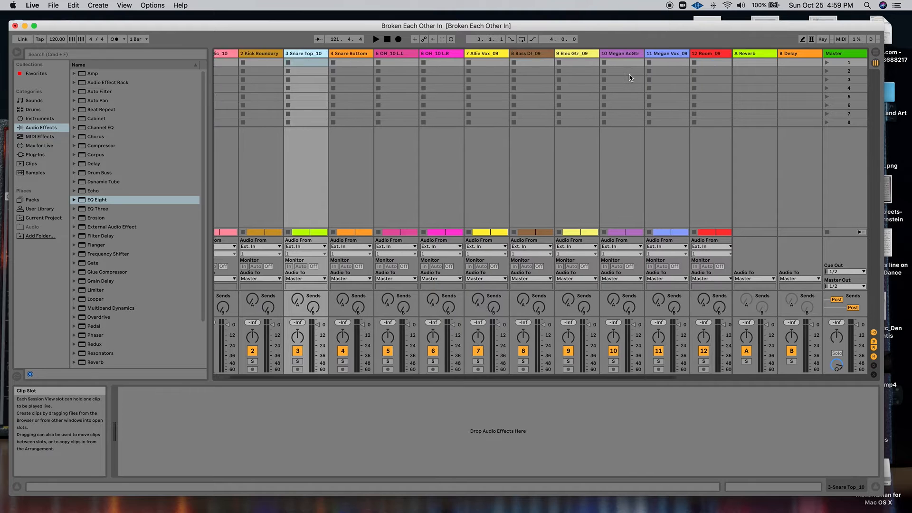
# Move the Bass DI_09 track directly after the overhead track OH_10 L.R
pyautogui.hscroll(-3, 630, 77)
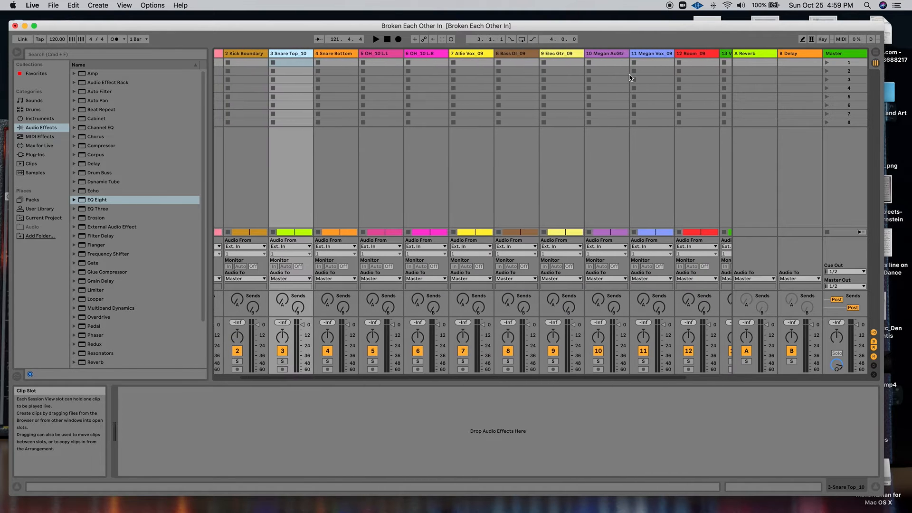
pyautogui.hscroll(-2, 631, 77)
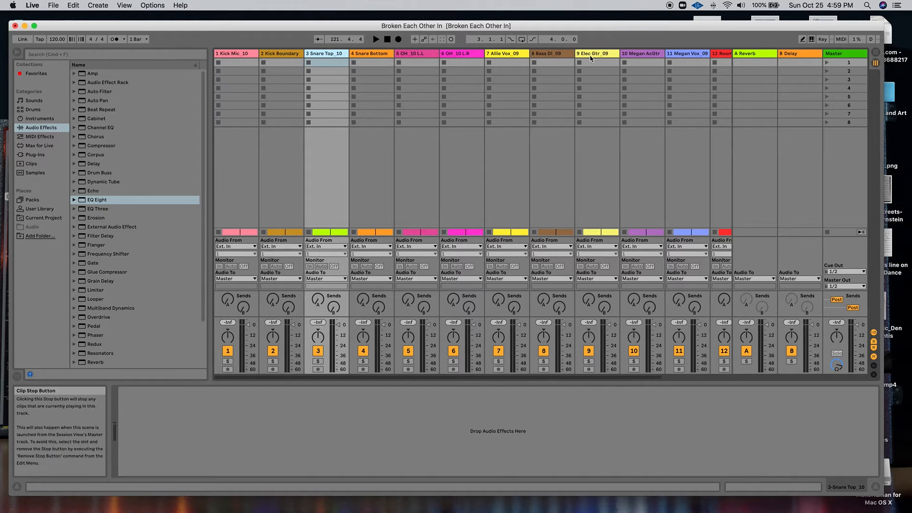
pyautogui.moveTo(559, 59); pyautogui.dragTo(515, 56)
pyautogui.hscroll(5, 579, 96)
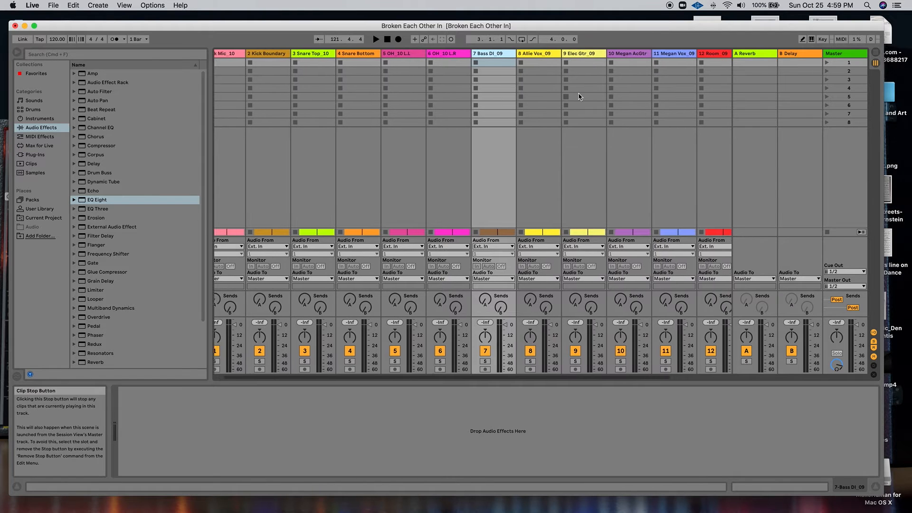
# Arrange the acoustic guitar DI, Elec Gtr_09 and Violin DI_09 tracks, in that order, directly after Bass DI_09
pyautogui.hscroll(-2, 578, 97)
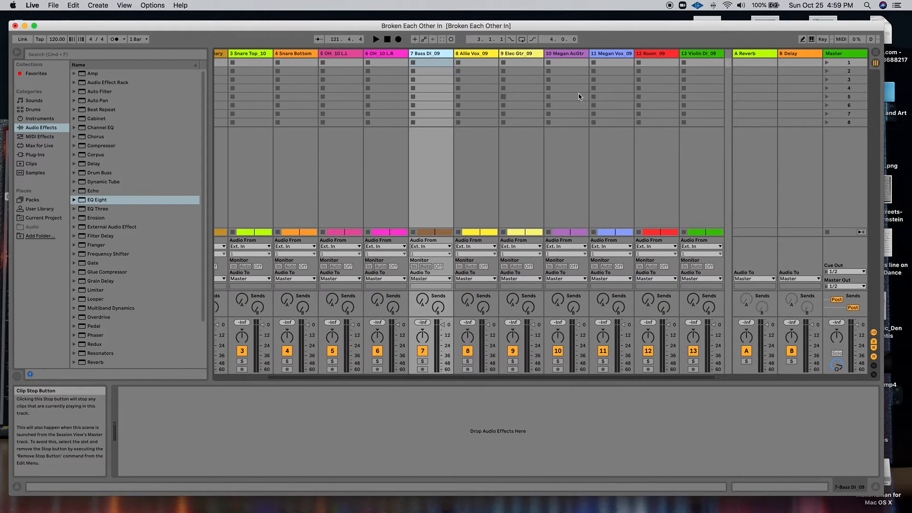
pyautogui.click(524, 54)
pyautogui.moveTo(523, 54); pyautogui.dragTo(456, 57)
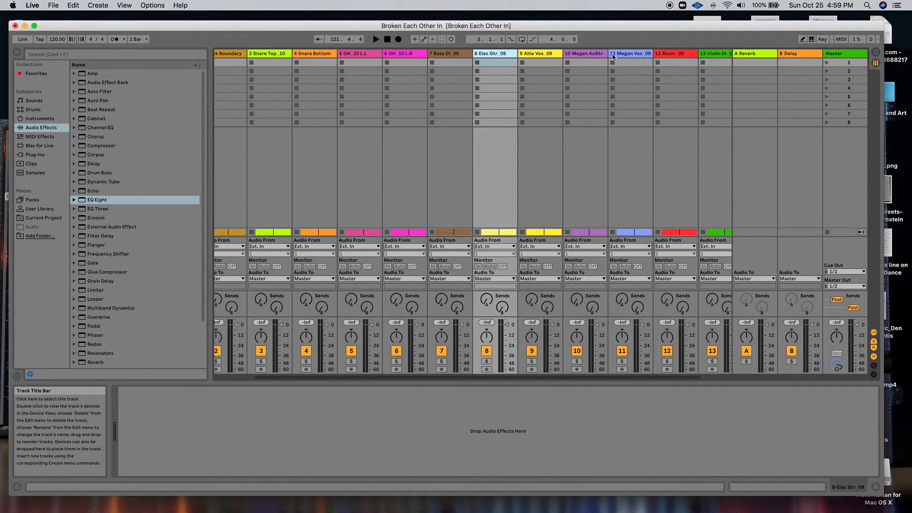
pyautogui.moveTo(597, 57); pyautogui.dragTo(477, 59)
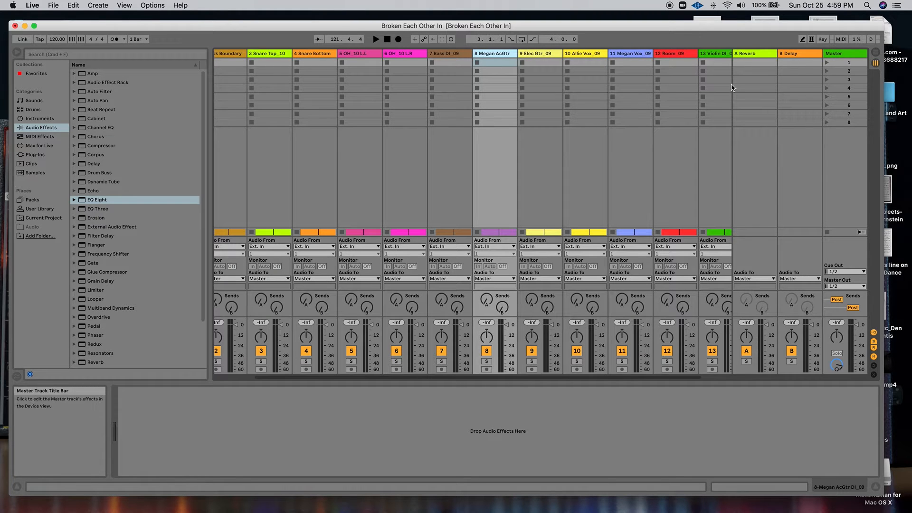
pyautogui.moveTo(711, 54); pyautogui.dragTo(527, 59)
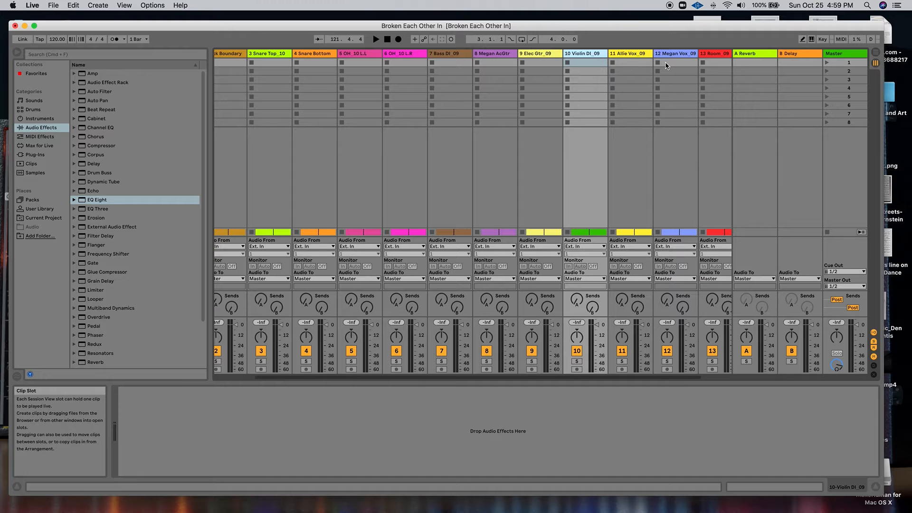
# Mute the Room_09 track at the end of the mixer
pyautogui.hscroll(2, 653, 114)
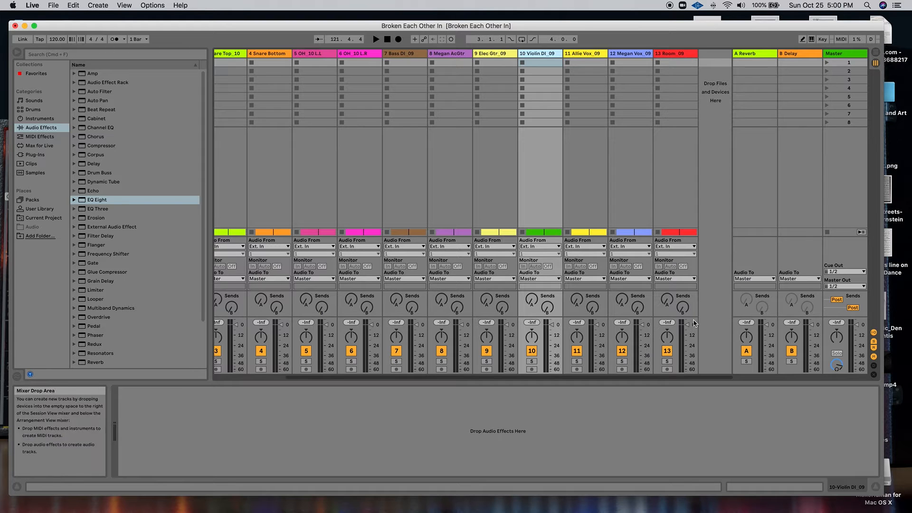
pyautogui.click(668, 354)
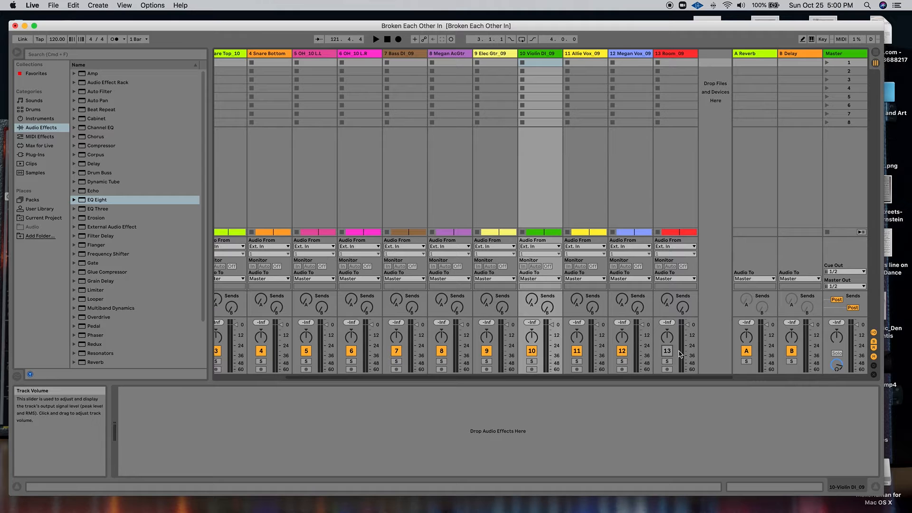
pyautogui.hscroll(-5, 334, 280)
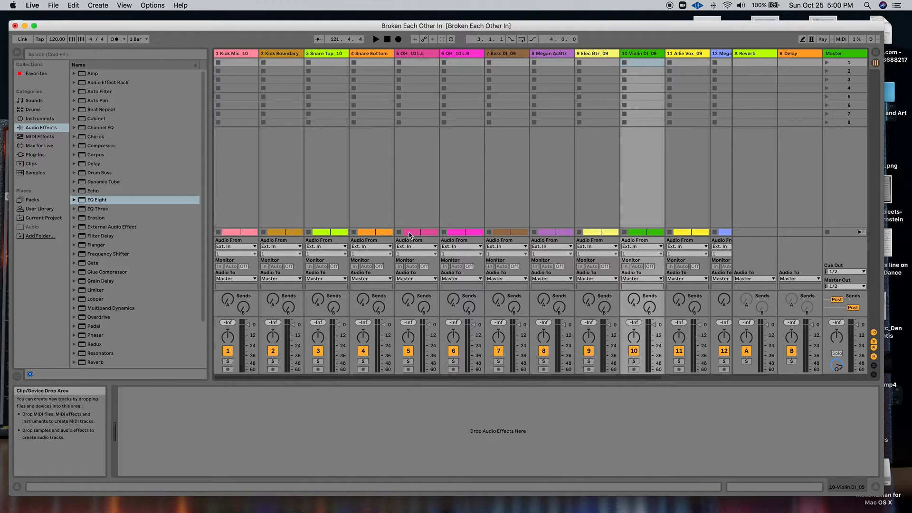
# Review the new track order in Session View and Arrangement View, from Kick Mic_10 through Room_09
pyautogui.hscroll(3, 427, 236)
pyautogui.hscroll(-5, 430, 236)
pyautogui.press('Tab')
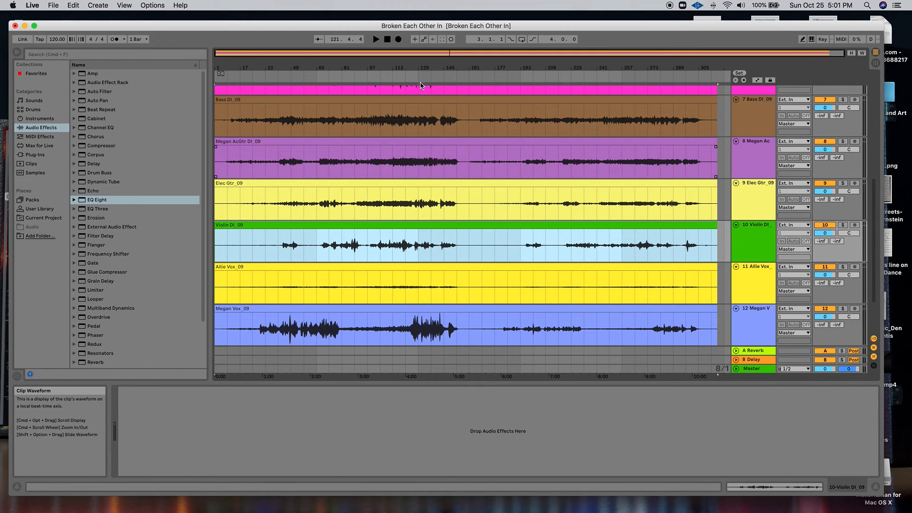
pyautogui.scroll(5, 406, 154)
pyautogui.scroll(5, 405, 155)
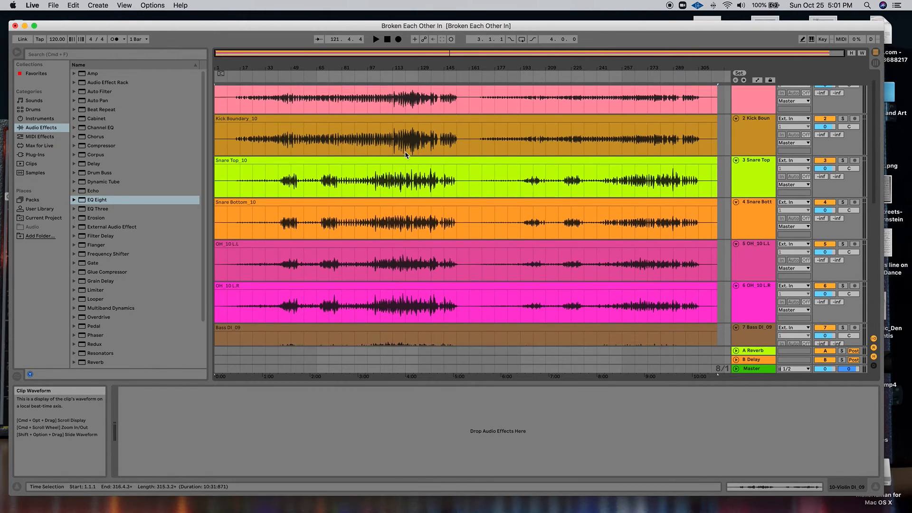
pyautogui.scroll(-4, 406, 155)
pyautogui.scroll(-4, 406, 155)
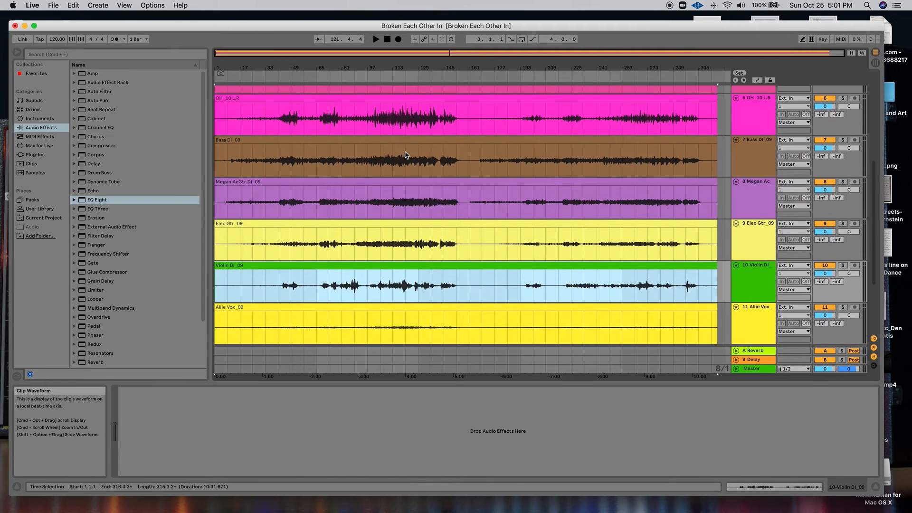
pyautogui.scroll(5, 405, 152)
pyautogui.click(405, 95)
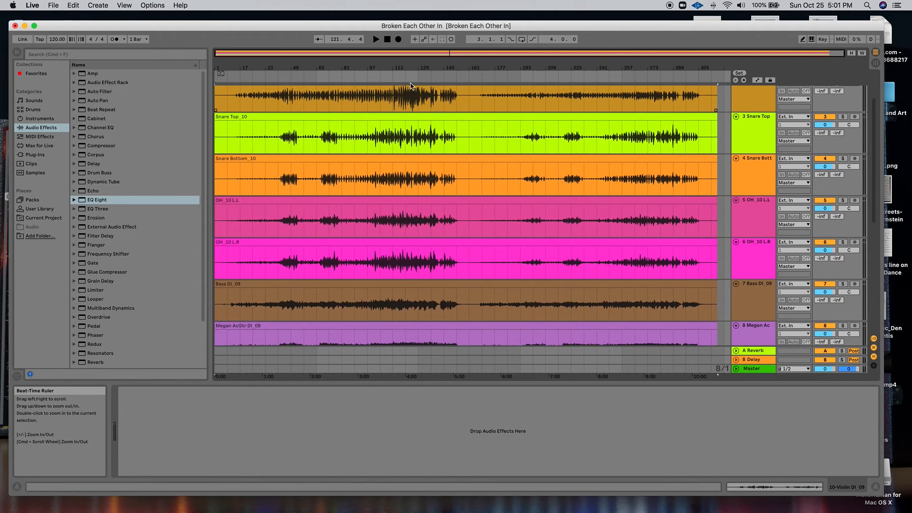
pyautogui.click(419, 137)
pyautogui.scroll(2, 419, 137)
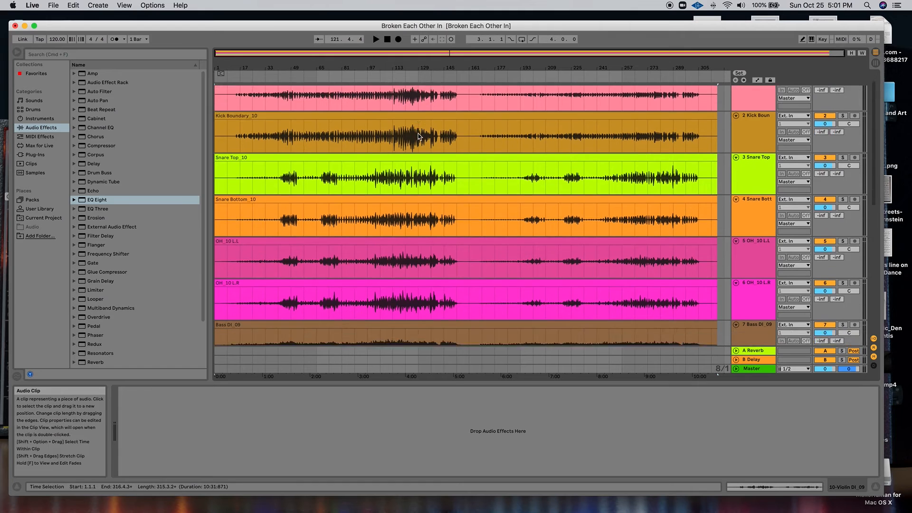
pyautogui.scroll(-5, 416, 190)
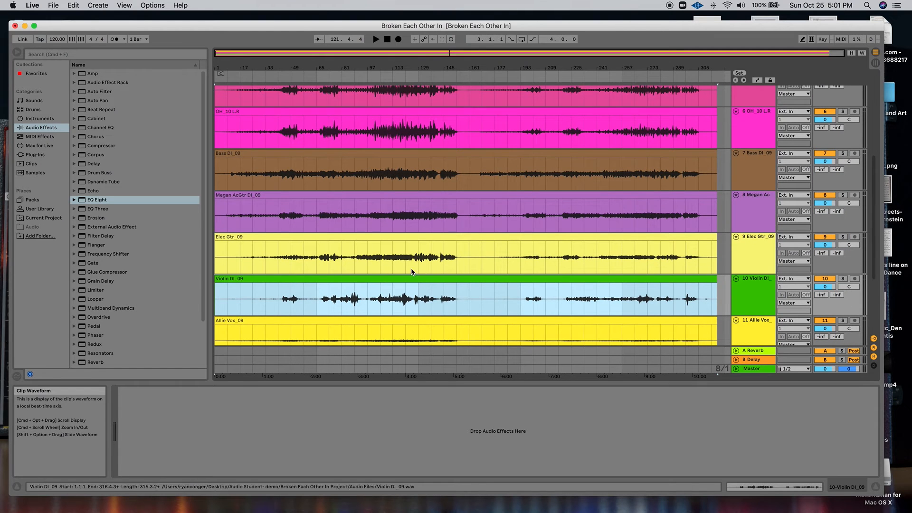
pyautogui.scroll(-4, 412, 260)
pyautogui.scroll(1, 413, 262)
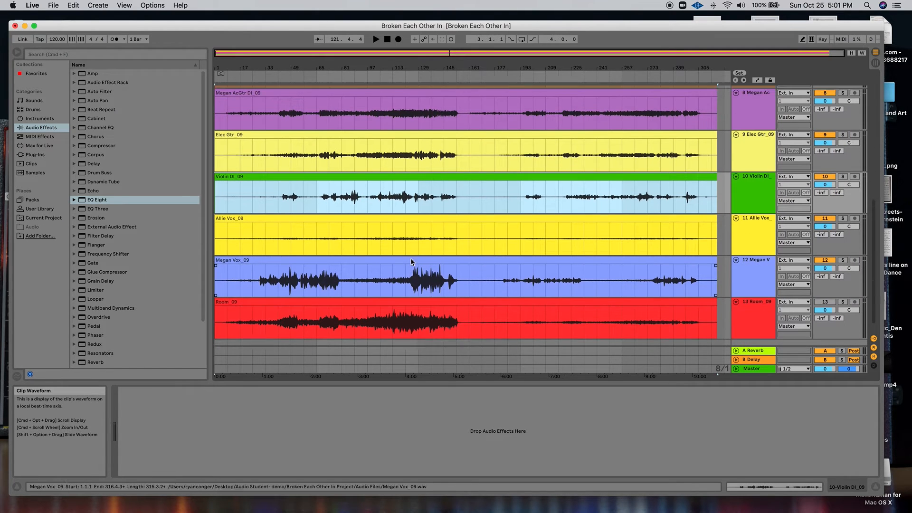
pyautogui.scroll(-1, 413, 262)
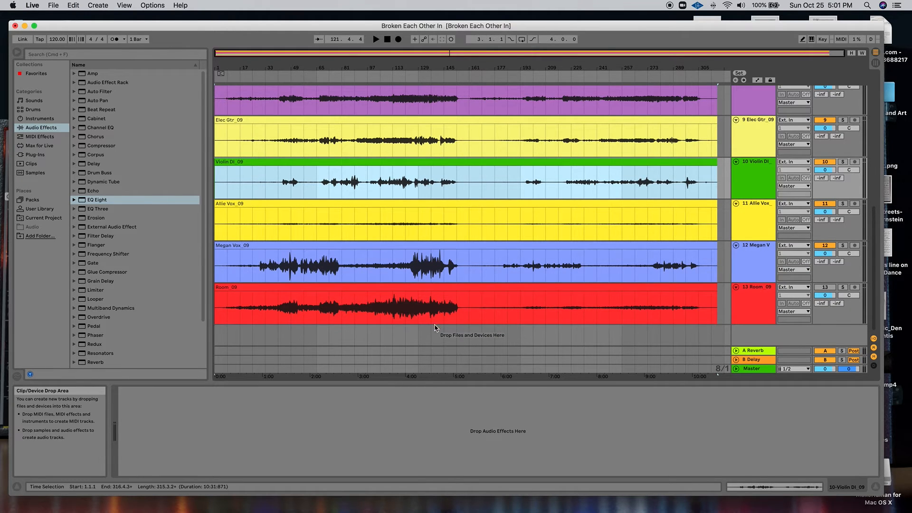
# Select bars 121 to 145 across all tracks in the arrangement and turn on looping
pyautogui.moveTo(444, 319); pyautogui.dragTo(405, 27)
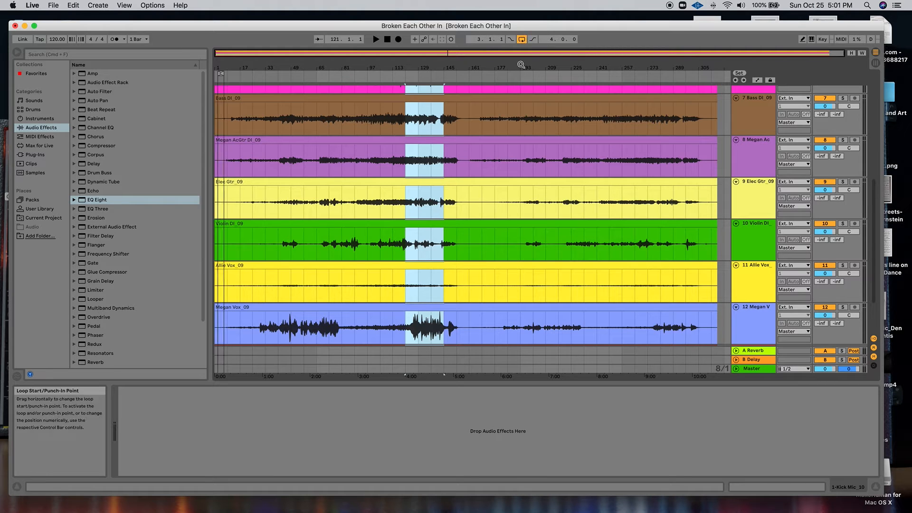
pyautogui.click(523, 39)
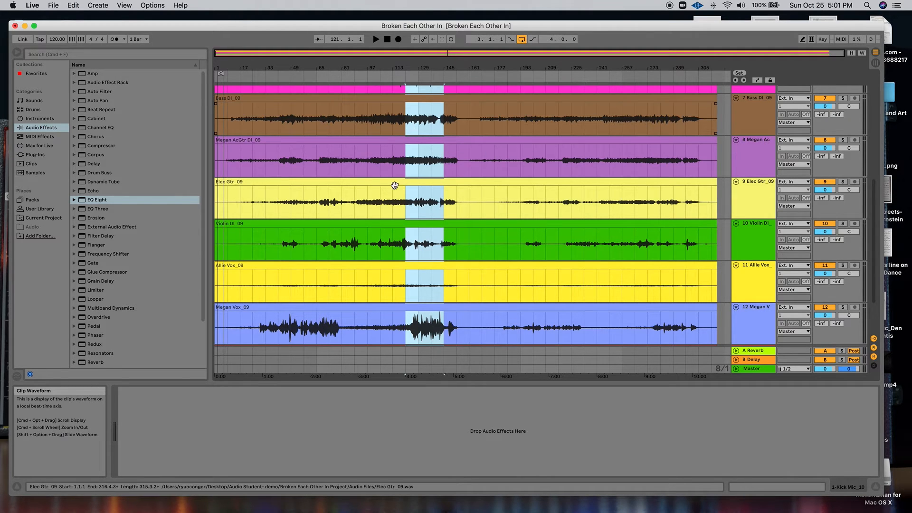
# In Session View, try soloing Kick Mic_10, Kick Boundary_10 and Snare Top_10 individually and clear the solos
pyautogui.press('Tab')
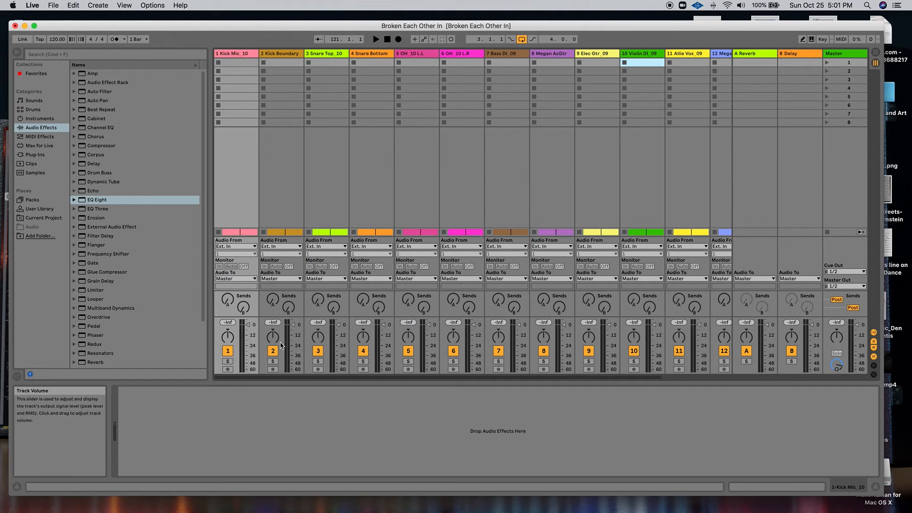
pyautogui.click(228, 362)
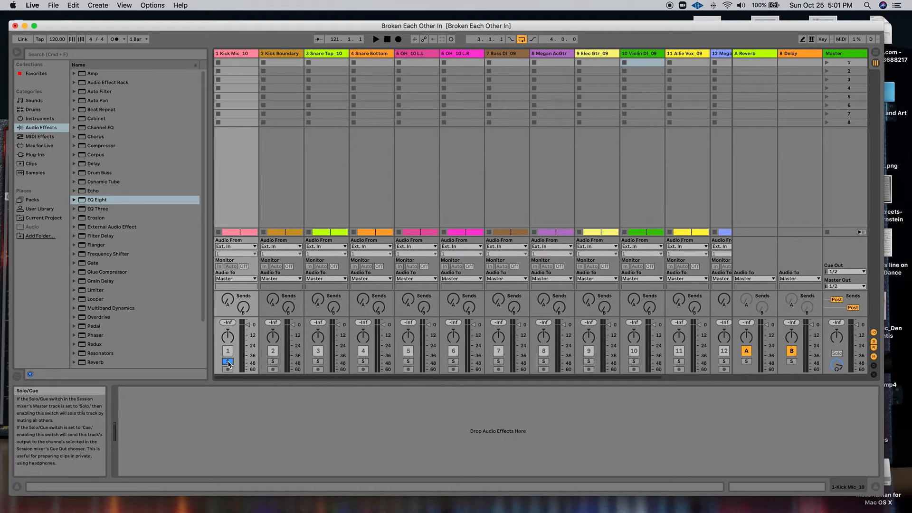
pyautogui.click(228, 362)
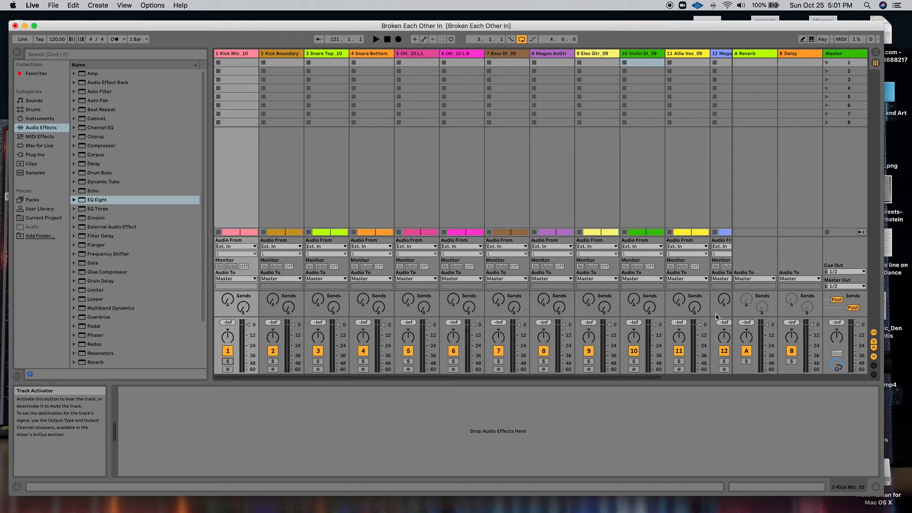
pyautogui.click(228, 361)
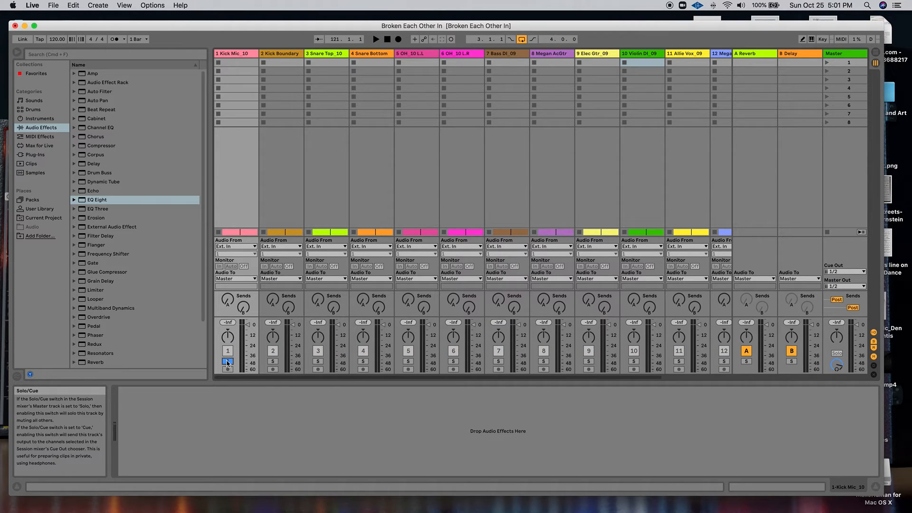
pyautogui.click(274, 362)
pyautogui.click(318, 362)
pyautogui.click(271, 363)
pyautogui.click(228, 361)
pyautogui.keyDown('super'); pyautogui.click(272, 362); pyautogui.keyUp('super')
pyautogui.click(274, 363)
pyautogui.click(228, 363)
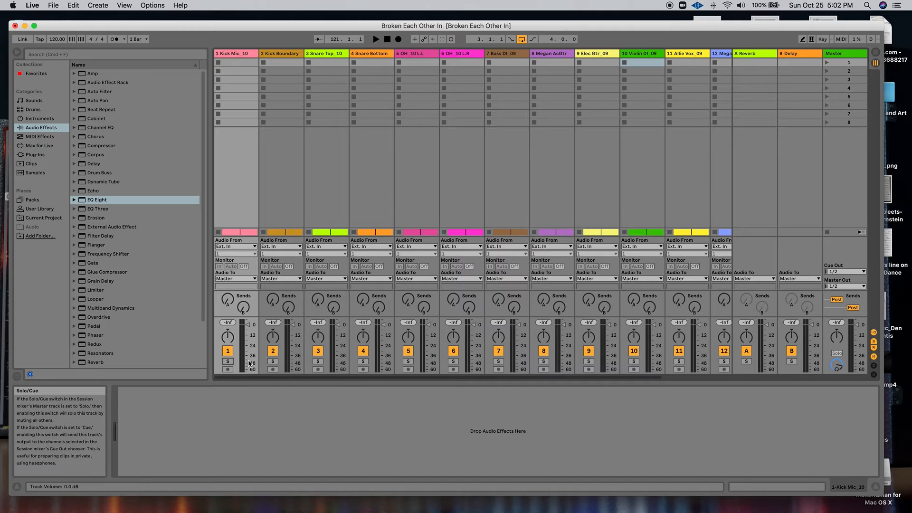
# Try soloing the kick and snare tracks together, keeping earlier solos active, and release all of them
pyautogui.click(228, 362)
pyautogui.keyDown('super'); pyautogui.click(273, 361); pyautogui.keyUp('super')
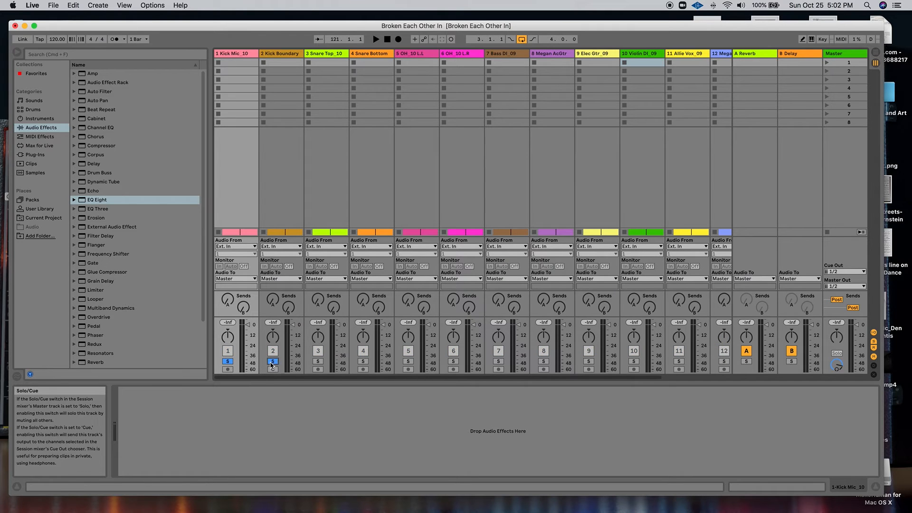
pyautogui.keyDown('super'); pyautogui.click(318, 361); pyautogui.keyUp('super')
pyautogui.keyDown('super'); pyautogui.click(363, 362); pyautogui.keyUp('super')
pyautogui.click(363, 362)
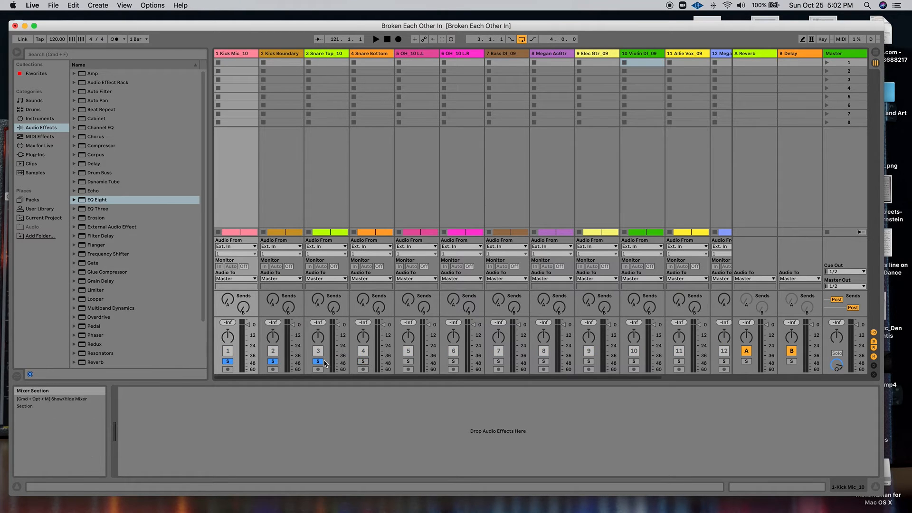
pyautogui.click(318, 362)
pyautogui.click(273, 362)
pyautogui.click(228, 362)
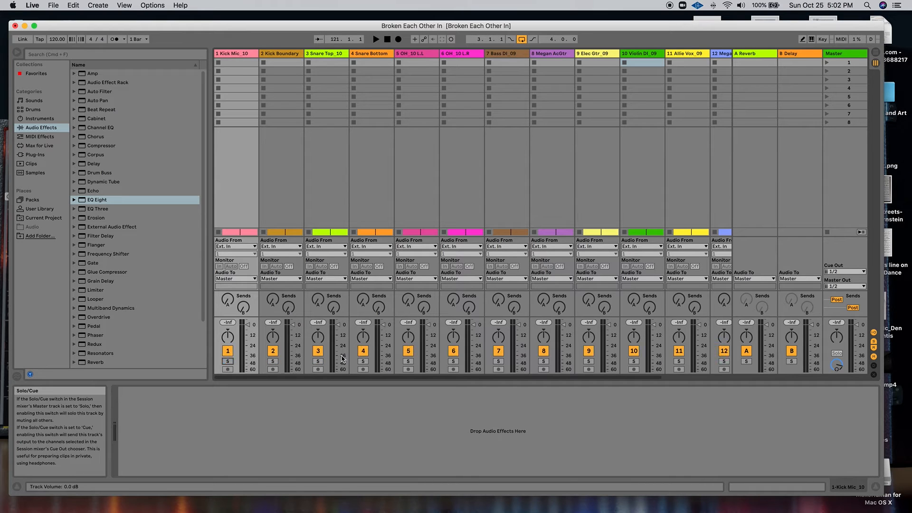
# Try muting tracks 5 through 11, from OH_10 L.L onward, and reactivate them all
pyautogui.click(409, 350)
pyautogui.click(453, 351)
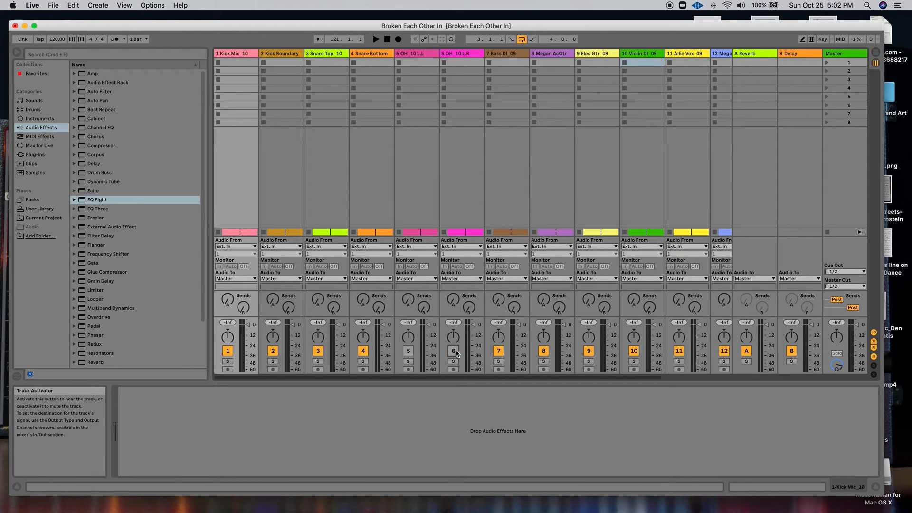
pyautogui.click(499, 351)
pyautogui.click(544, 350)
pyautogui.click(589, 350)
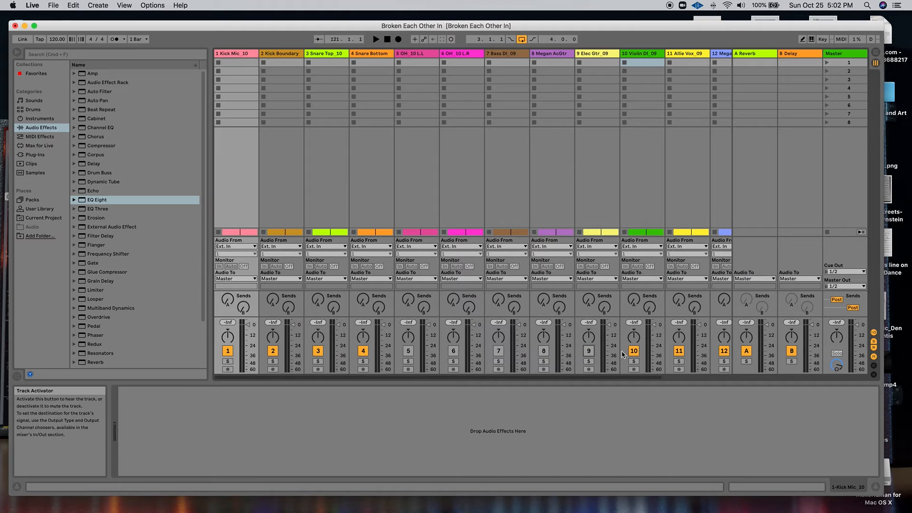
pyautogui.click(634, 352)
pyautogui.click(679, 352)
pyautogui.click(639, 352)
pyautogui.click(675, 352)
pyautogui.click(589, 351)
pyautogui.click(544, 351)
pyautogui.click(499, 351)
pyautogui.click(453, 350)
pyautogui.click(408, 351)
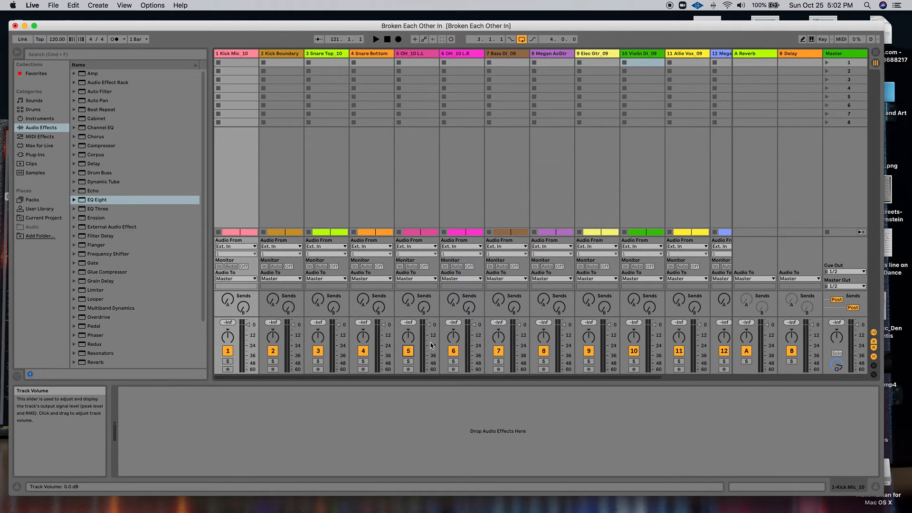
# Check the selected section on the drum tracks in the arrangement, and play it from Session View with Kick Mic_10 soloed
pyautogui.press('Tab')
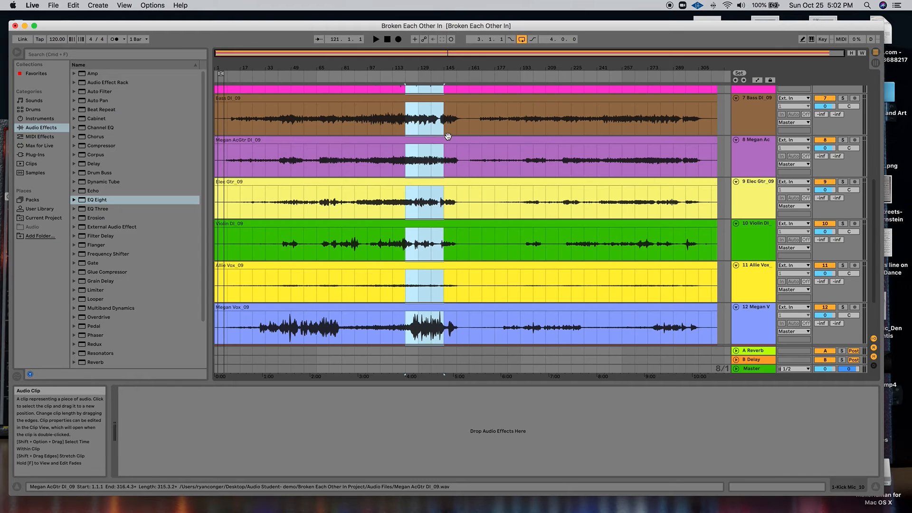
pyautogui.scroll(6, 475, 132)
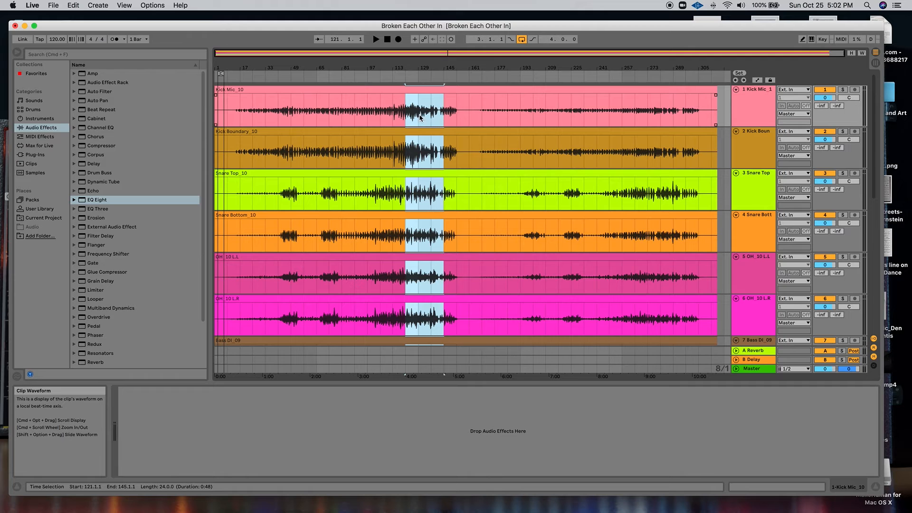
pyautogui.press('Tab')
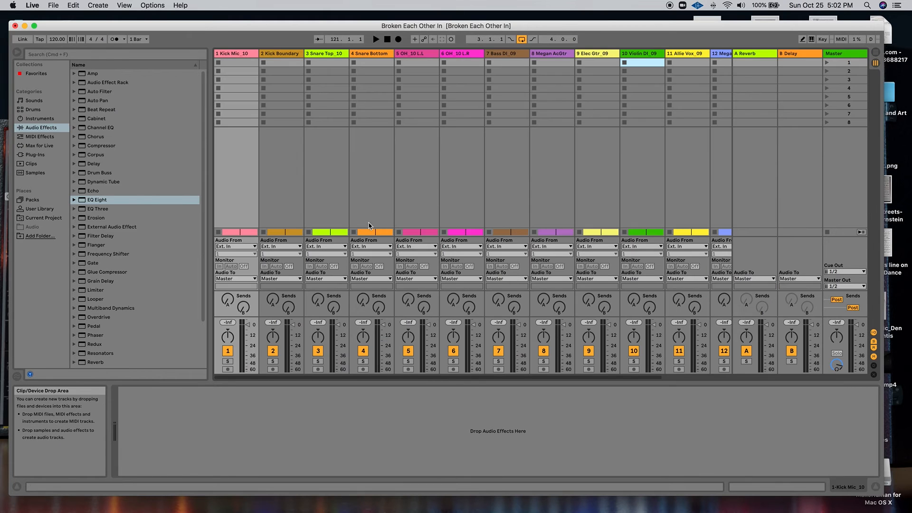
pyautogui.click(228, 362)
pyautogui.press('space')
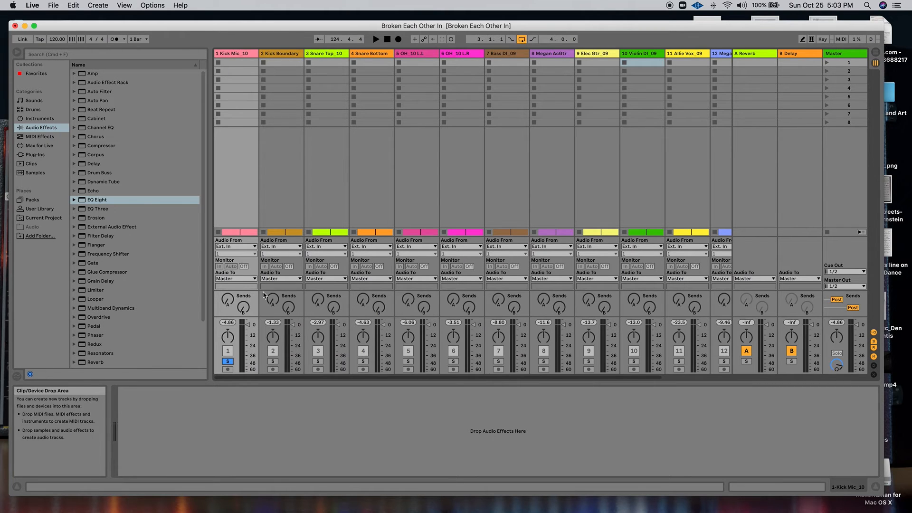
# Audition the selected section with Kick Boundary_10 soloed, and release the solo
pyautogui.click(273, 361)
pyautogui.press('space')
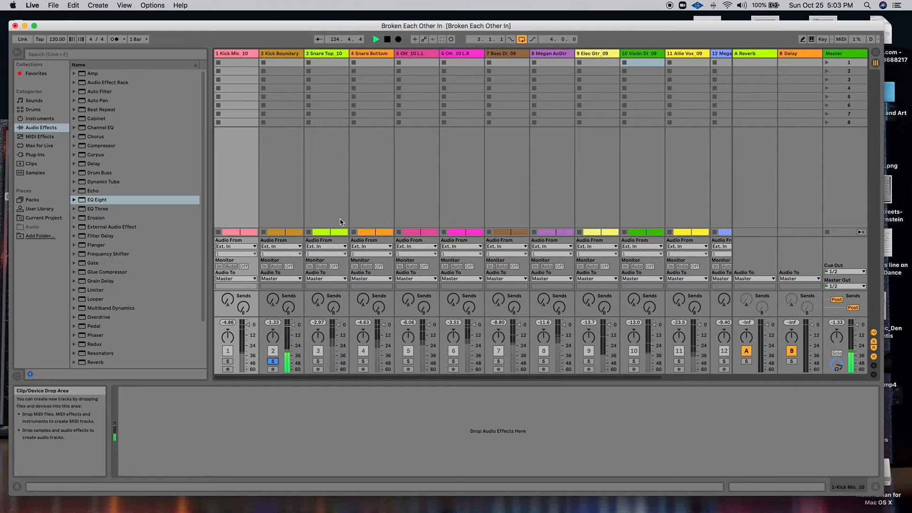
pyautogui.click(274, 362)
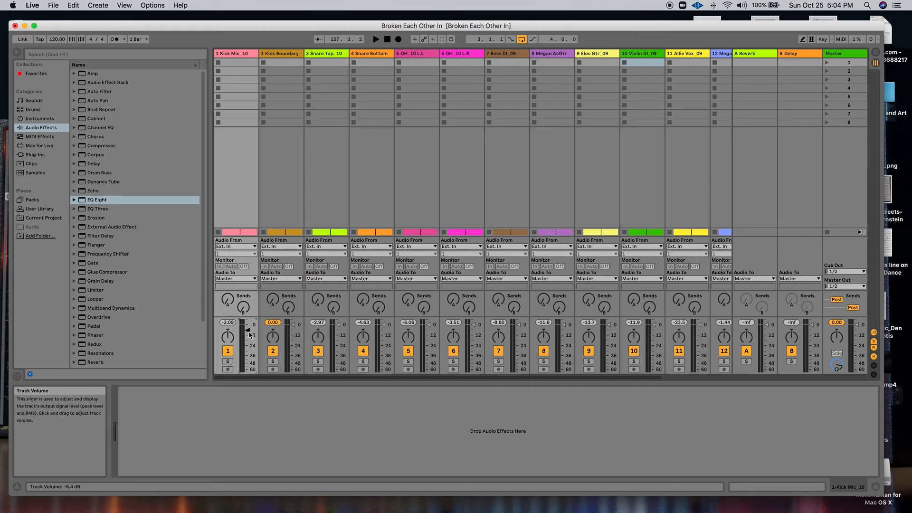
# Return Kick Mic_10's volume to 0 dB and check the faders across the remaining tracks
pyautogui.moveTo(249, 334); pyautogui.dragTo(248, 327)
pyautogui.moveTo(243, 338); pyautogui.dragTo(243, 332)
pyautogui.hscroll(3, 642, 333)
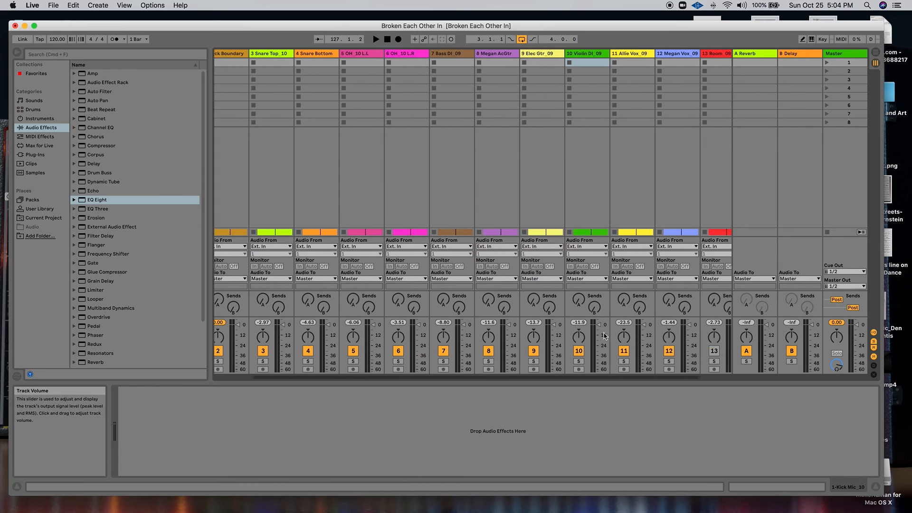
pyautogui.hscroll(3, 605, 336)
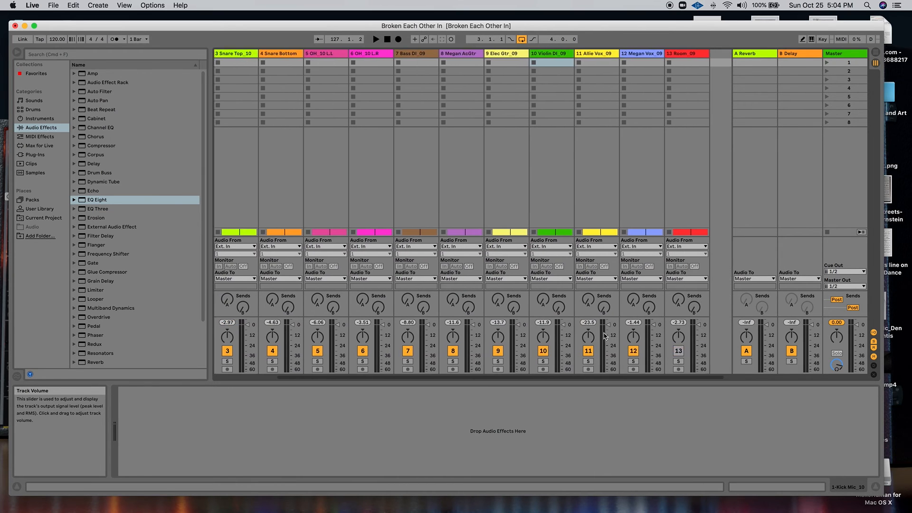
pyautogui.hscroll(-4, 381, 337)
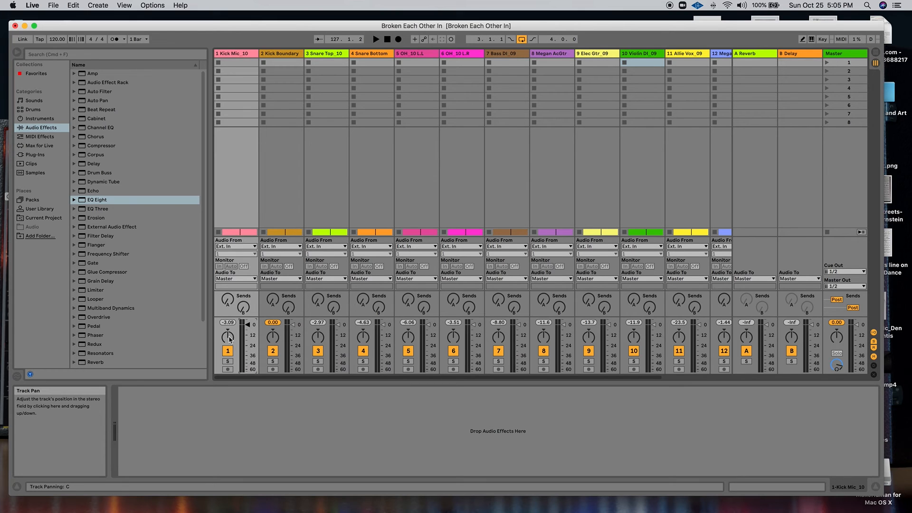
# Pan Snare Top_10 to 13R, Snare Bottom_10 to 15R, OH_10 L.L to 27L and OH_10 L.R to 26R, keeping the kick centred
pyautogui.moveTo(229, 339); pyautogui.dragTo(229, 352)
pyautogui.moveTo(228, 338); pyautogui.dragTo(228, 343)
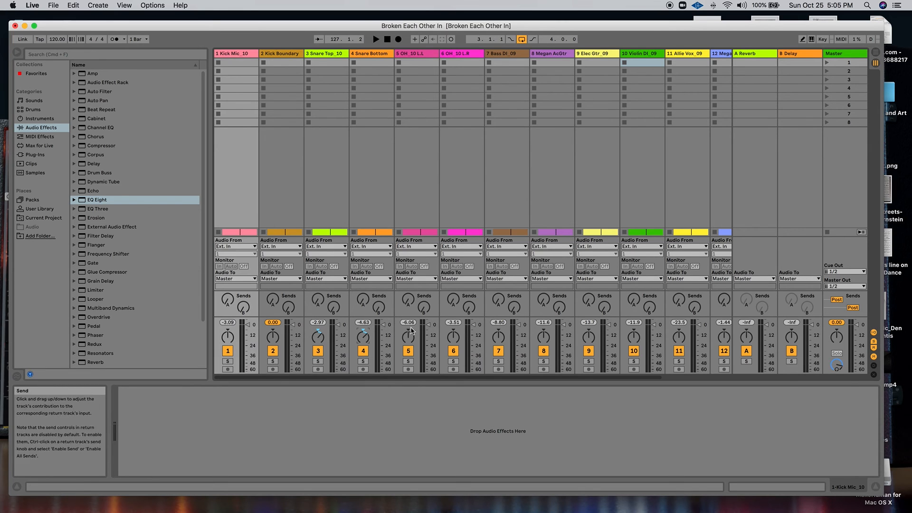
pyautogui.moveTo(408, 336); pyautogui.dragTo(408, 350)
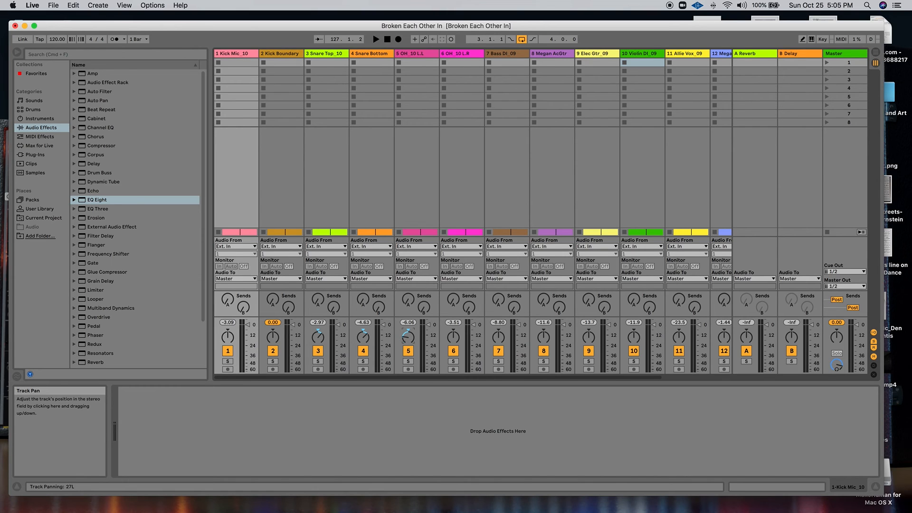
pyautogui.moveTo(451, 339); pyautogui.dragTo(451, 321)
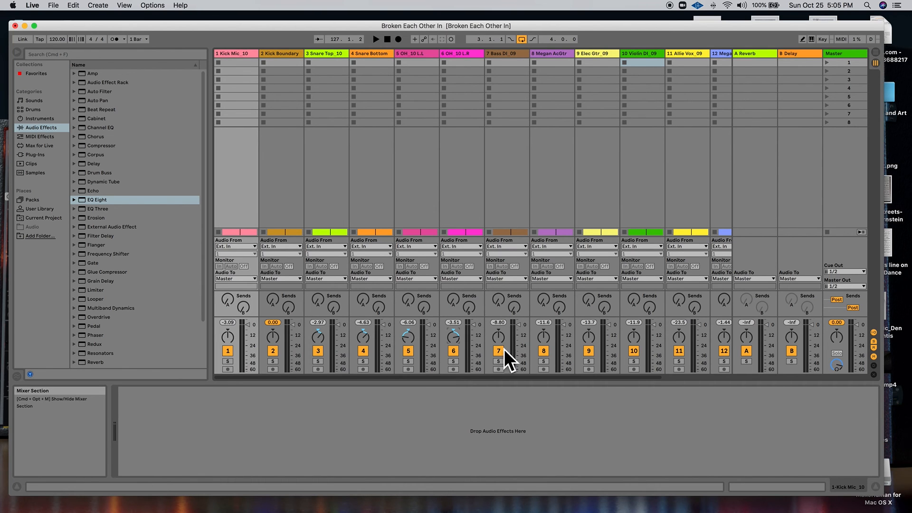
# Pan Bass DI_09 to the right, the acoustic guitar on track 8 to the left, Elec Gtr_09 to 10R and Violin DI_09 to 22L
pyautogui.hscroll(3, 508, 350)
pyautogui.hscroll(8, 516, 351)
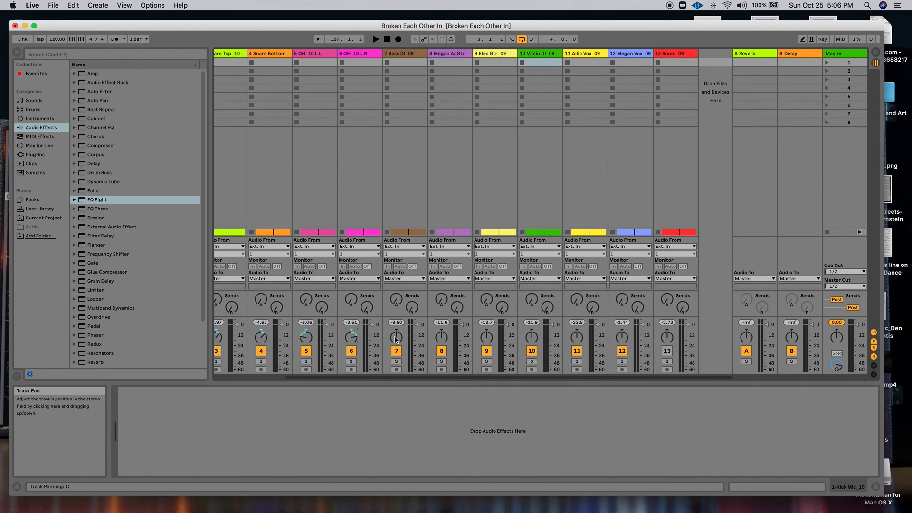
pyautogui.moveTo(396, 339); pyautogui.dragTo(396, 328)
pyautogui.moveTo(442, 337); pyautogui.dragTo(533, 339)
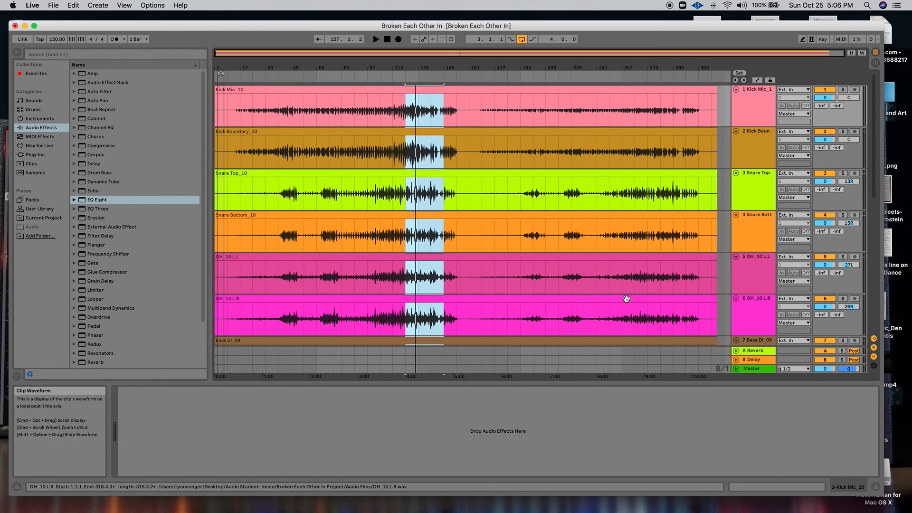
# Examine the tracks' waveforms in Arrangement View down to Room_09, and review the pan settings across the Session View mixer
pyautogui.press('Tab')
pyautogui.scroll(-10, 403, 308)
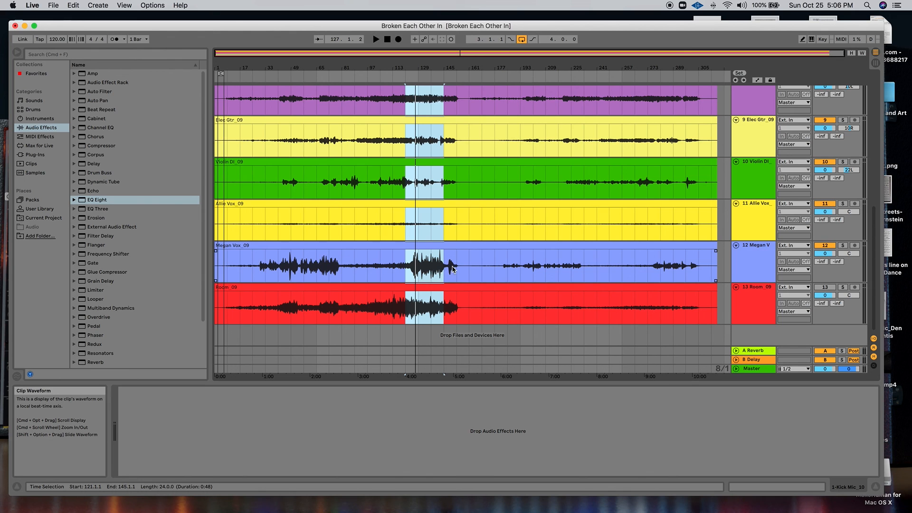
pyautogui.press('Tab')
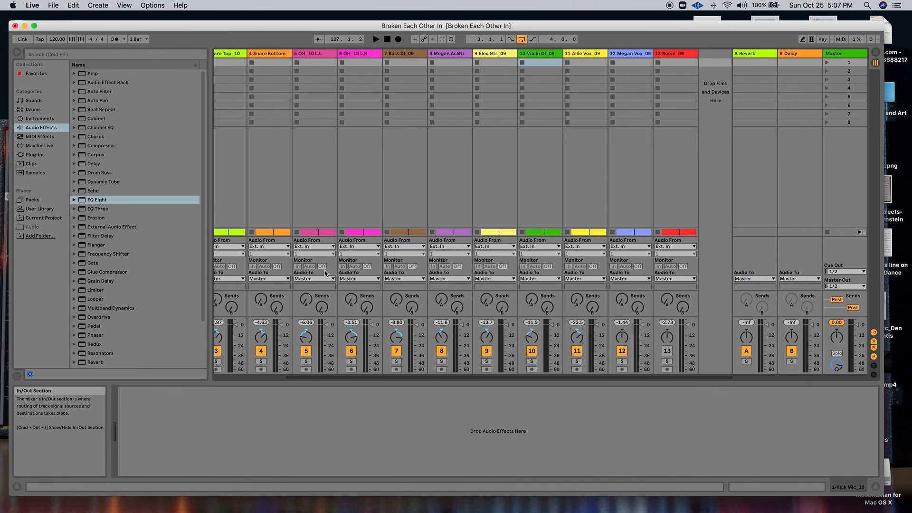
pyautogui.hscroll(-5, 326, 273)
pyautogui.hscroll(3, 326, 273)
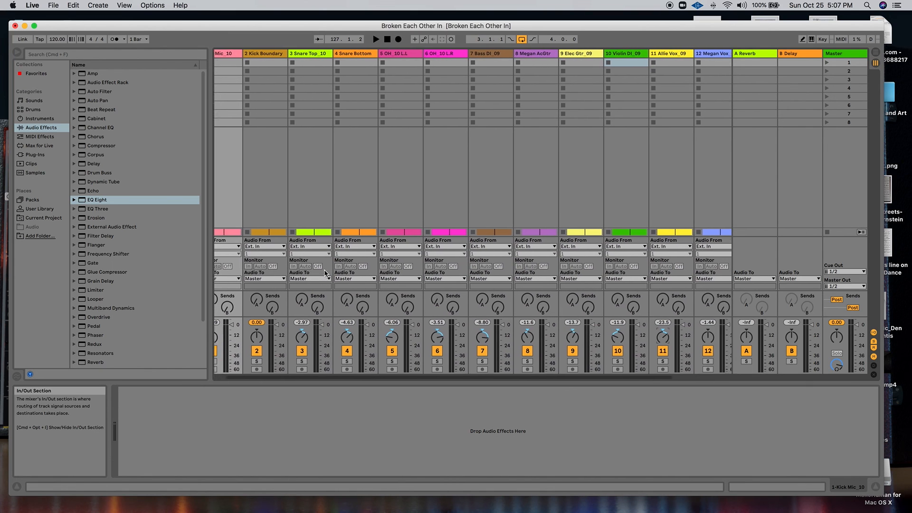
pyautogui.hscroll(-3, 326, 274)
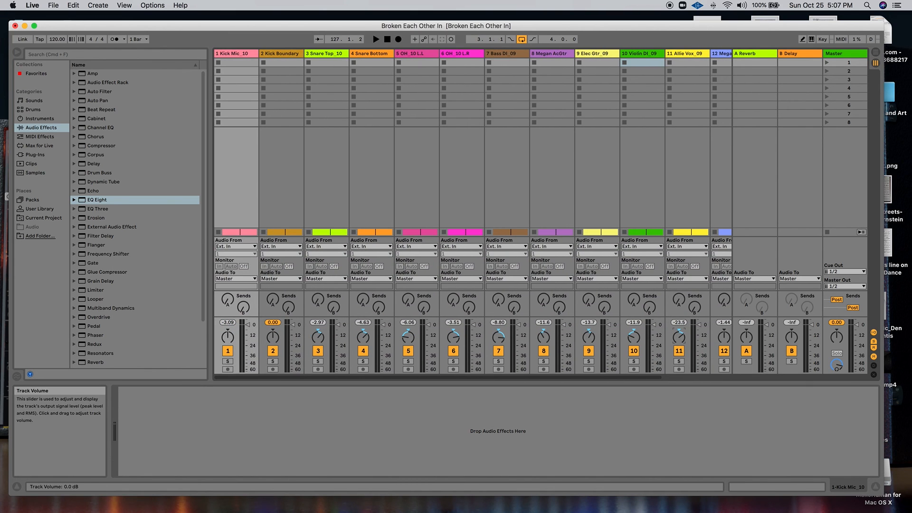